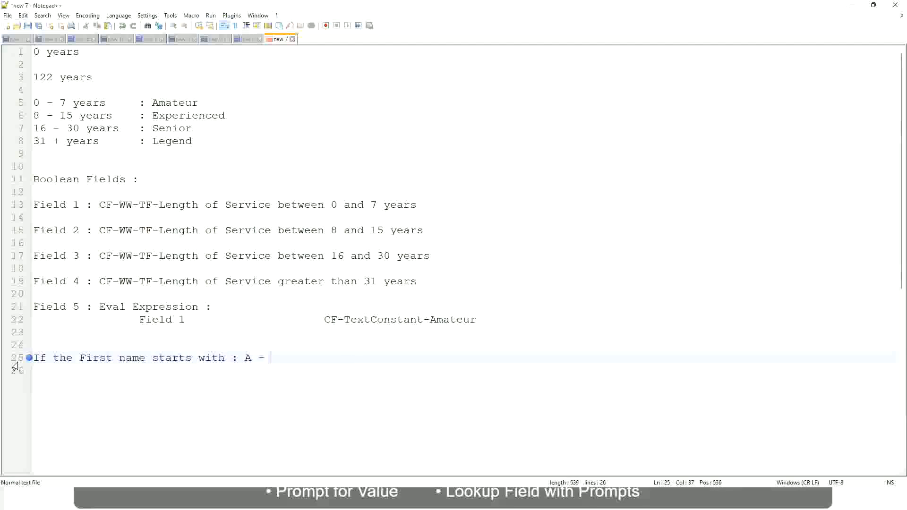
# Complete the first-name rule on line 25 with the range "A - G :" and the result A Listers
pyautogui.write('G')
pyautogui.write(':')
pyautogui.press('Tab')
pyautogui.write('A II')
pyautogui.press('BackSpace')
pyautogui.press('BackSpace')
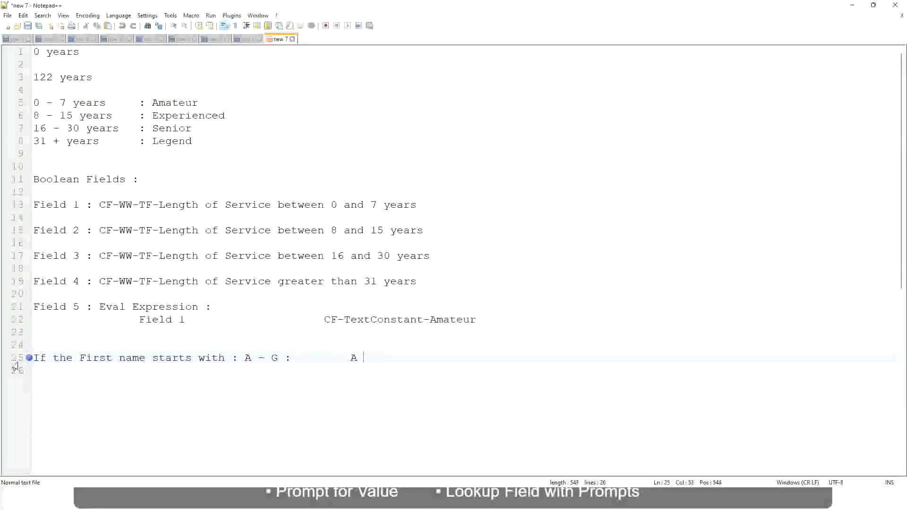
pyautogui.write('Listers')
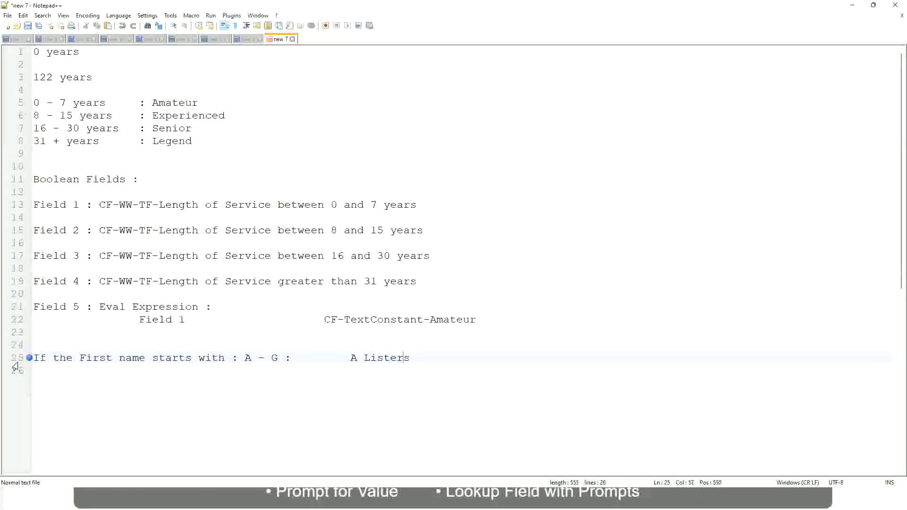
# Enclose the result text A Listers in double quotation marks
pyautogui.hotkey('ctrl', 'Left')
pyautogui.hotkey('ctrl', 'Left')
pyautogui.write('""')
pyautogui.press('Left')
pyautogui.press('Left')
pyautogui.press('BackSpace')
pyautogui.press('Right')
pyautogui.press('End')
pyautogui.press('Return')
pyautogui.write('"')
pyautogui.press('BackSpace')
pyautogui.press('BackSpace')
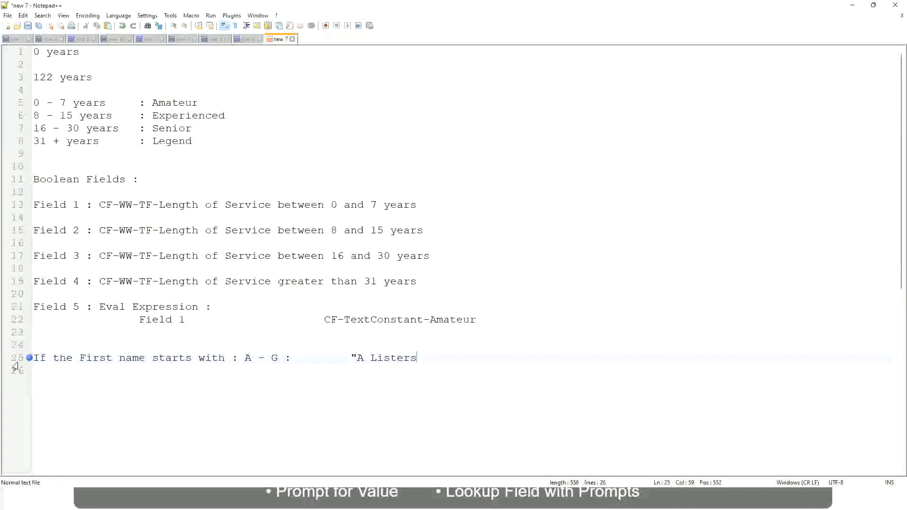
pyautogui.write('""')
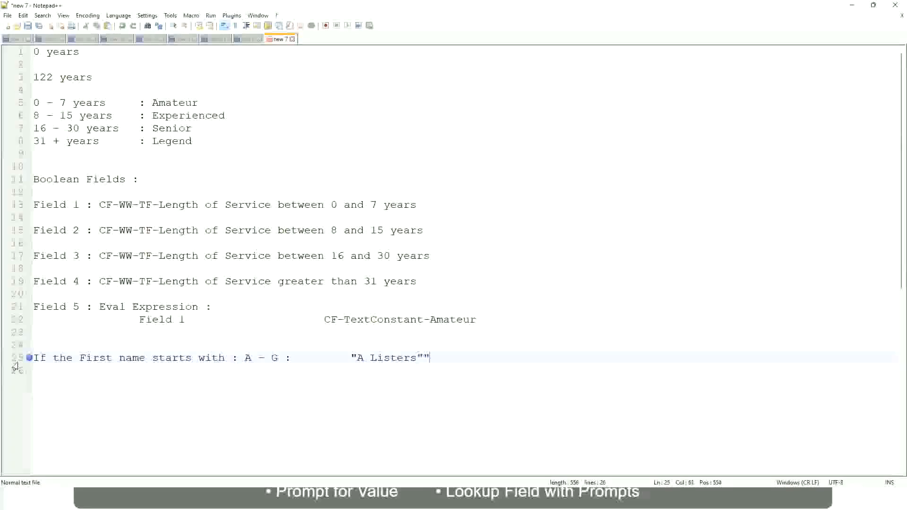
pyautogui.press('BackSpace')
# Add a second rule line for "H - P" with the result "His Majesty", aligned with the line above
pyautogui.press('Return')
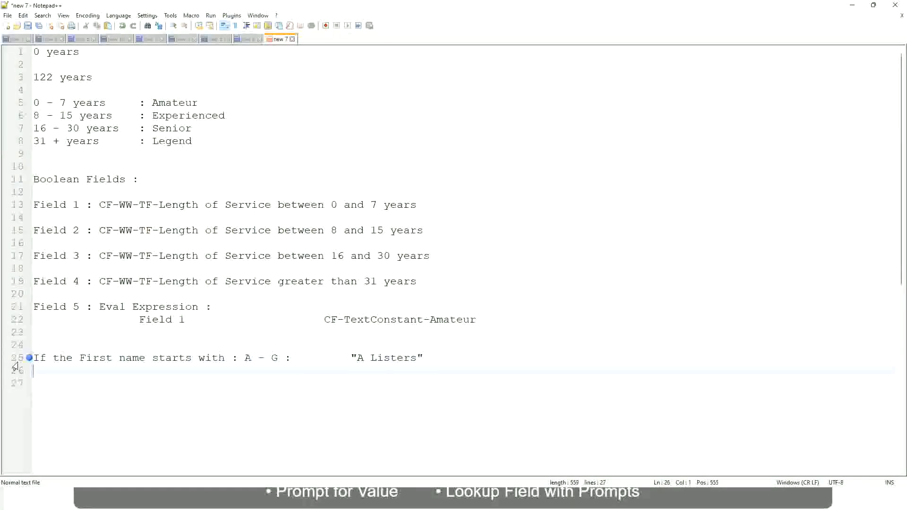
pyautogui.write('H -')
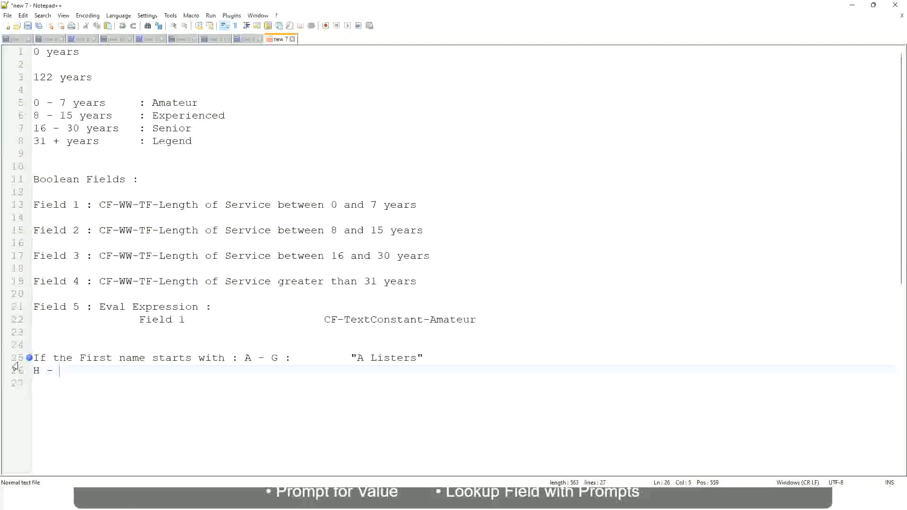
pyautogui.write('P')
pyautogui.press('Tab')
pyautogui.press('Tab')
pyautogui.press('Tab')
pyautogui.press('Tab')
pyautogui.press('Tab')
pyautogui.press('Tab')
pyautogui.press('Tab')
pyautogui.press('Tab')
pyautogui.press('Tab')
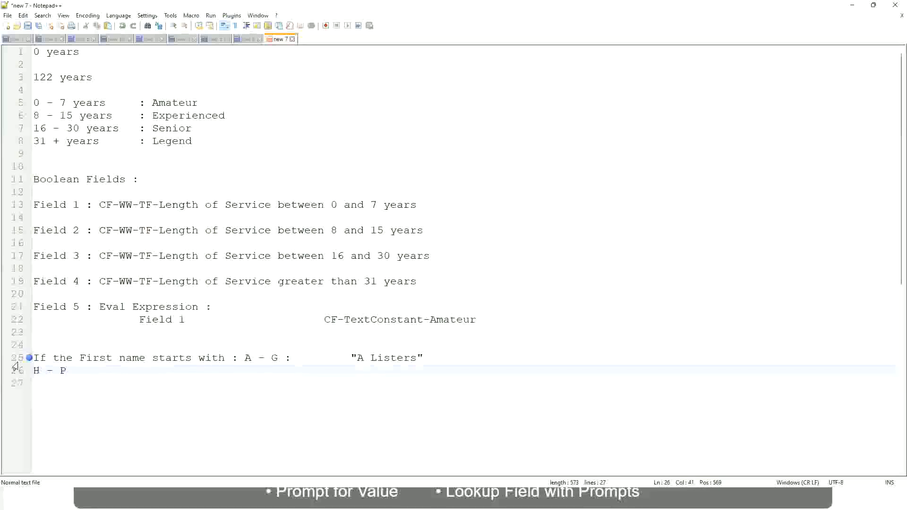
pyautogui.press('Tab')
pyautogui.write('"His Maje')
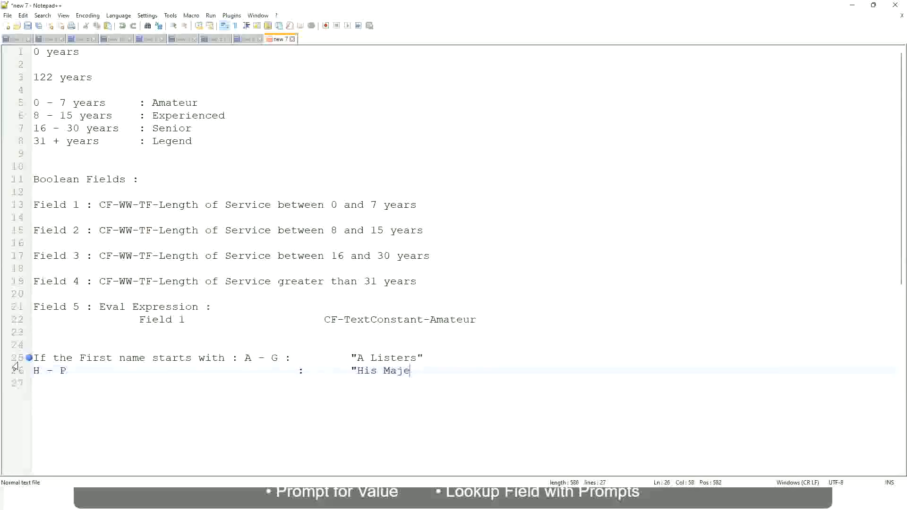
pyautogui.write('sty""')
pyautogui.press('BackSpace')
# Add a third rule line for "L - Z" with the result "Lords", aligned with the lines above
pyautogui.press('Return')
pyautogui.write('L - ')
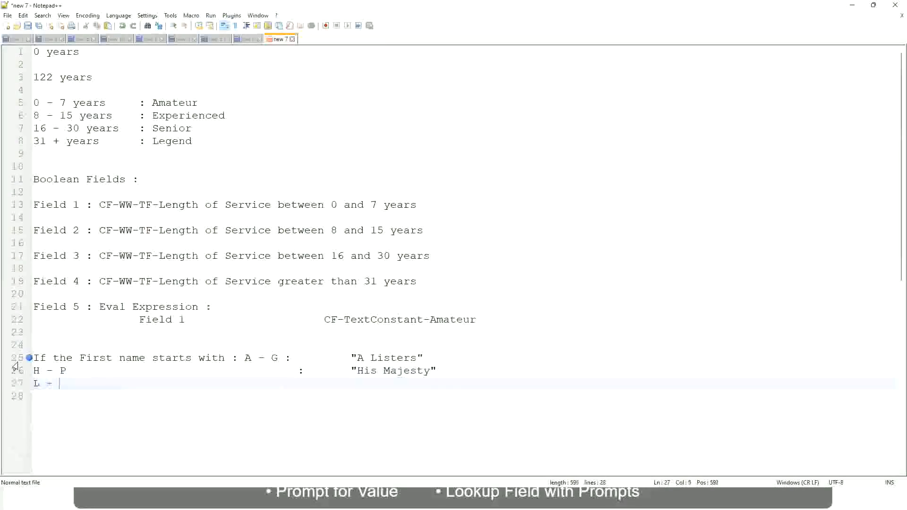
pyautogui.write('Z')
pyautogui.press('Tab')
pyautogui.press('Tab')
pyautogui.press('Tab')
pyautogui.press('Tab')
pyautogui.press('Tab')
pyautogui.press('Tab')
pyautogui.press('Tab')
pyautogui.write(':')
pyautogui.press('Tab')
pyautogui.press('Tab')
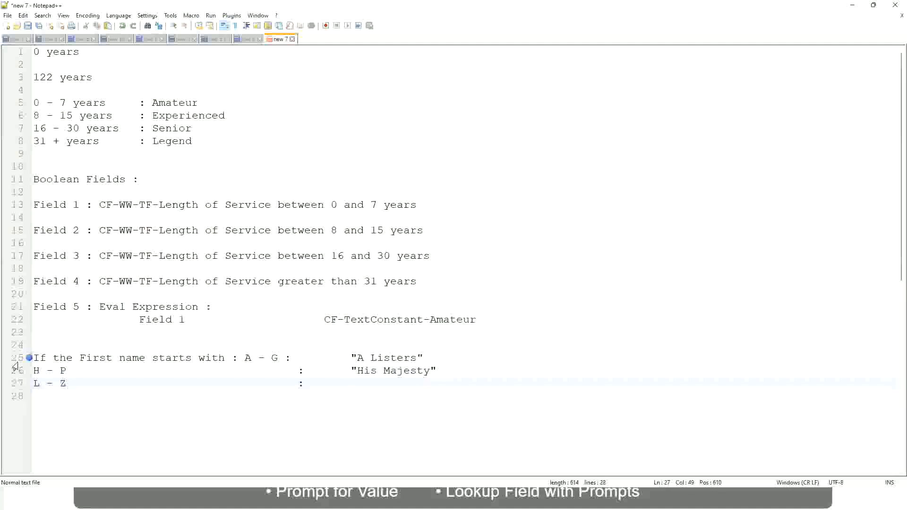
pyautogui.write('"Lords')
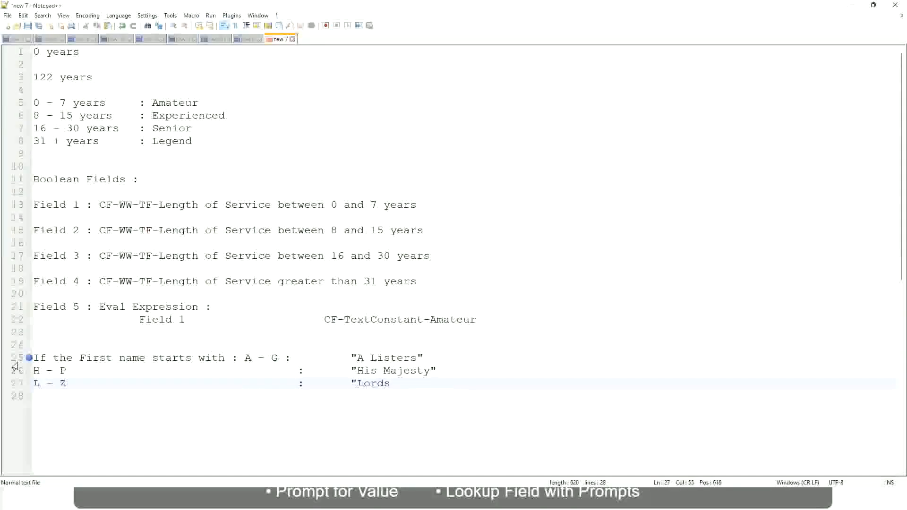
pyautogui.write('""')
pyautogui.press('BackSpace')
# Replace the three first-name rule lines with a single line beginning with "If"
pyautogui.click(404, 383)
pyautogui.moveTo(393, 383); pyautogui.dragTo(435, 358)
pyautogui.click(391, 357)
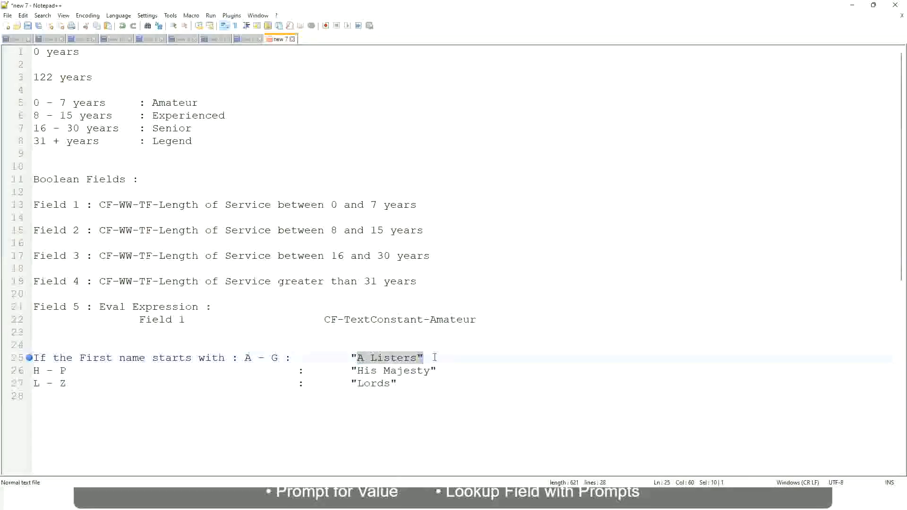
pyautogui.click(410, 372)
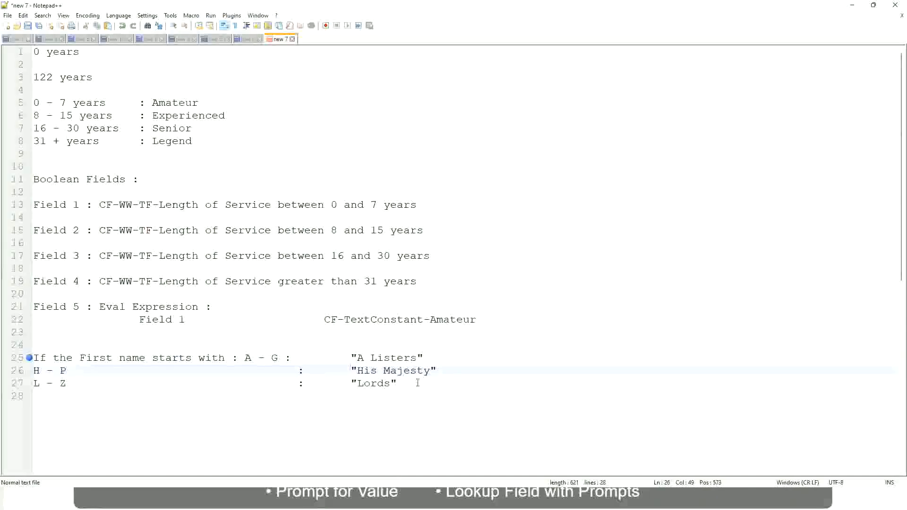
pyautogui.moveTo(419, 385); pyautogui.dragTo(30, 359)
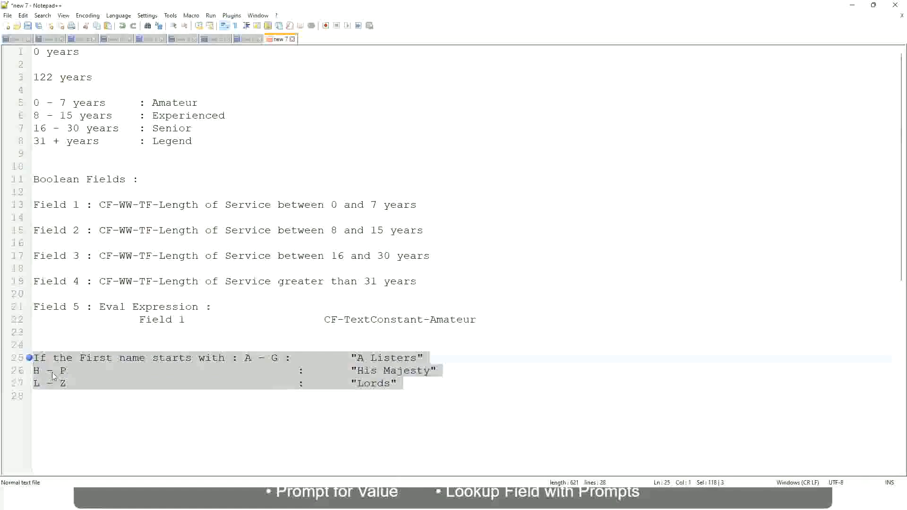
pyautogui.write('If ')
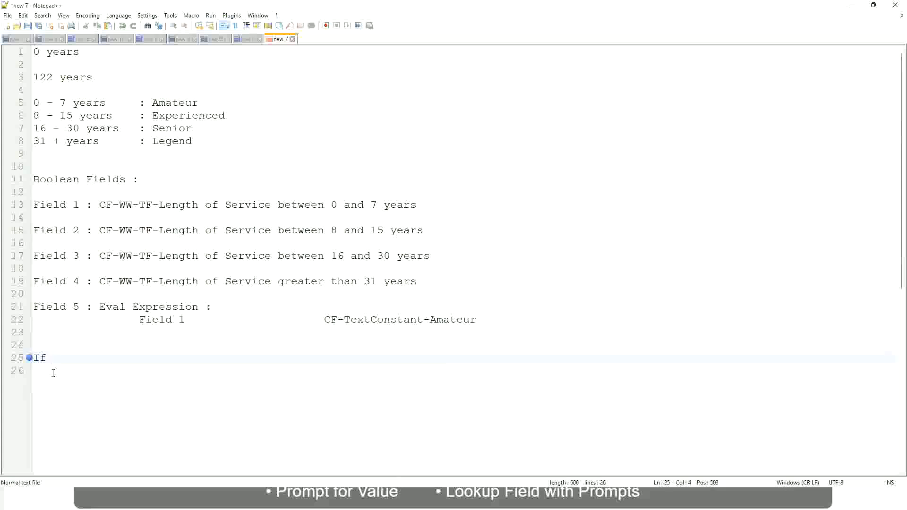
pyautogui.write('Prior Ex')
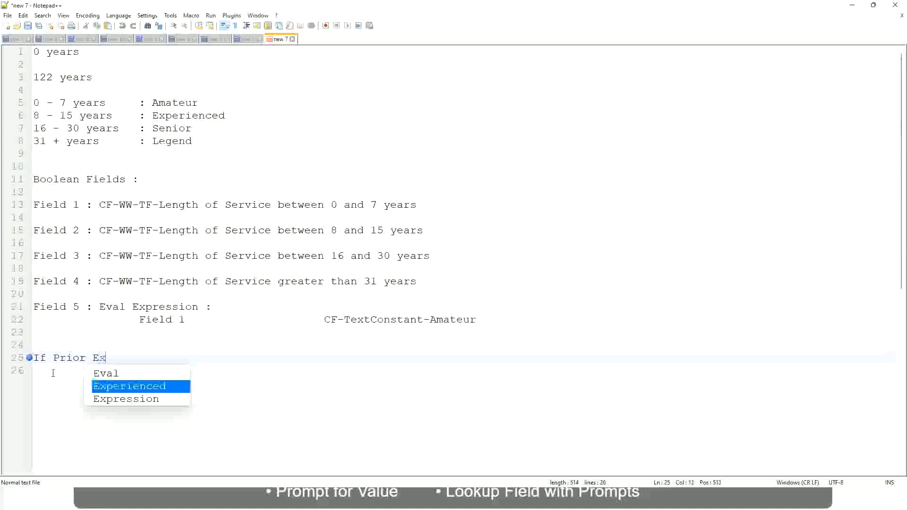
pyautogui.write('perience')
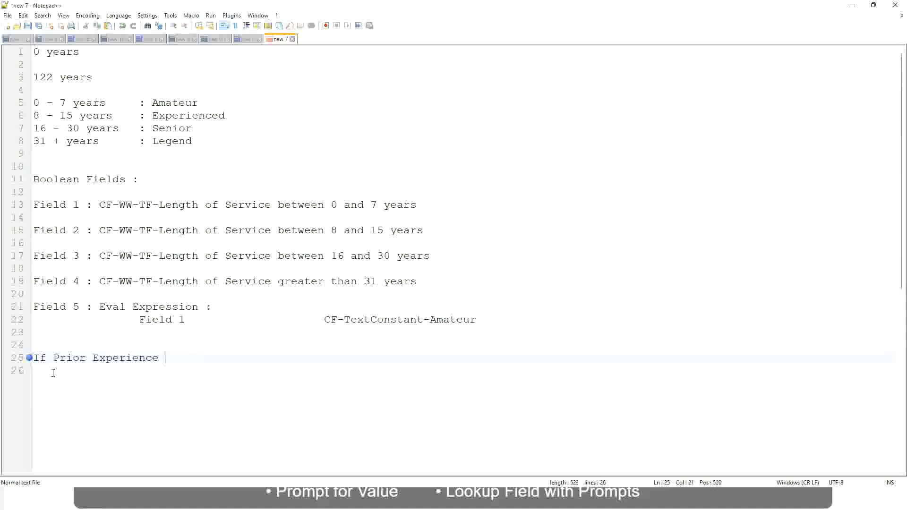
pyautogui.press('BackSpace')
pyautogui.press('BackSpace')
pyautogui.press('BackSpace')
pyautogui.press('BackSpace')
pyautogui.press('BackSpace')
pyautogui.press('BackSpace')
pyautogui.press('BackSpace')
pyautogui.press('BackSpace')
pyautogui.press('BackSpace')
pyautogui.press('BackSpace')
pyautogui.press('BackSpace')
pyautogui.press('BackSpace')
pyautogui.press('BackSpace')
pyautogui.press('BackSpace')
pyautogui.press('BackSpace')
pyautogui.press('BackSpace')
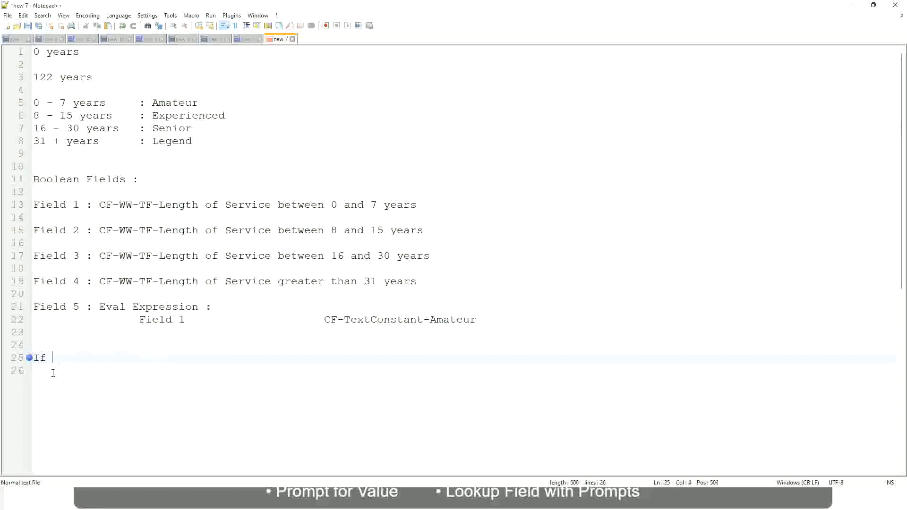
pyautogui.write('Job Prof')
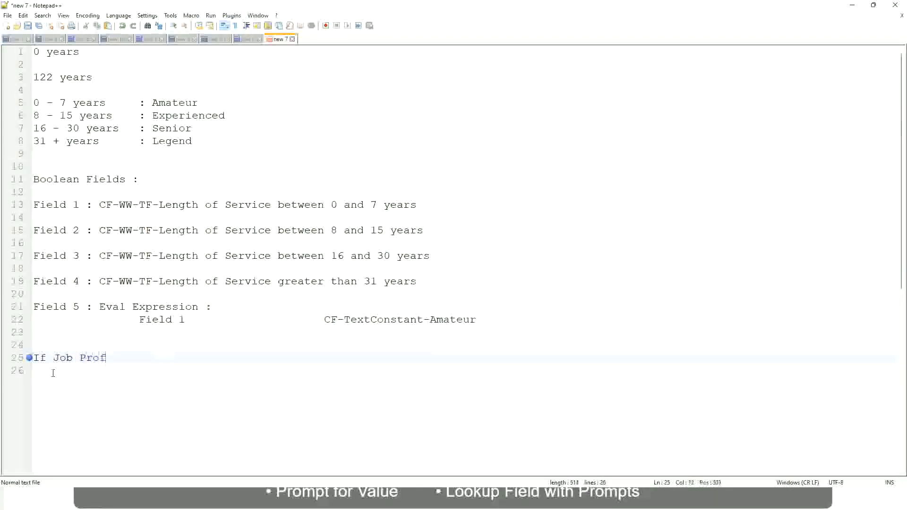
pyautogui.write('ile is : Manager')
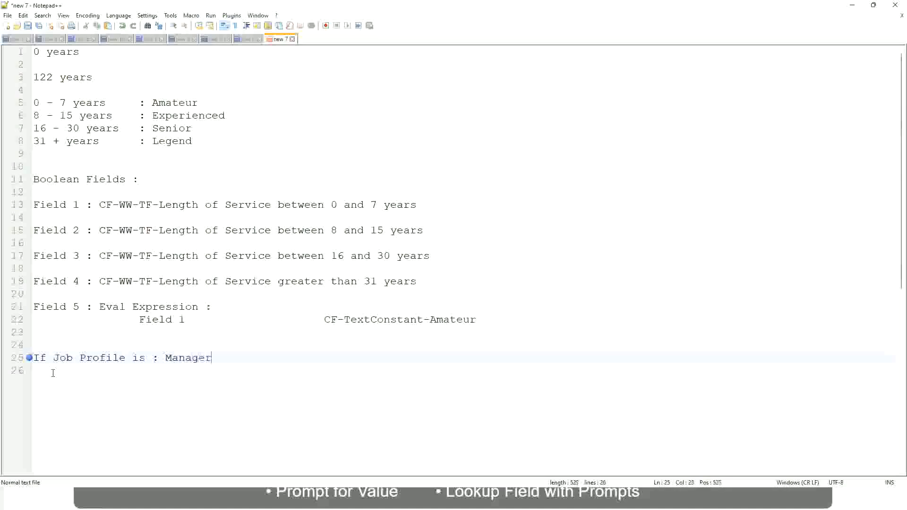
pyautogui.press('BackSpace')
pyautogui.press('BackSpace')
pyautogui.press('BackSpace')
pyautogui.press('BackSpace')
pyautogui.press('BackSpace')
pyautogui.press('BackSpace')
pyautogui.press('BackSpace')
pyautogui.press('BackSpace')
pyautogui.press('BackSpace')
pyautogui.press('BackSpace')
pyautogui.press('BackSpace')
pyautogui.press('BackSpace')
pyautogui.press('BackSpace')
pyautogui.press('BackSpace')
pyautogui.press('BackSpace')
pyautogui.press('BackSpace')
pyautogui.press('BackSpace')
pyautogui.press('BackSpace')
pyautogui.press('BackSpace')
pyautogui.press('BackSpace')
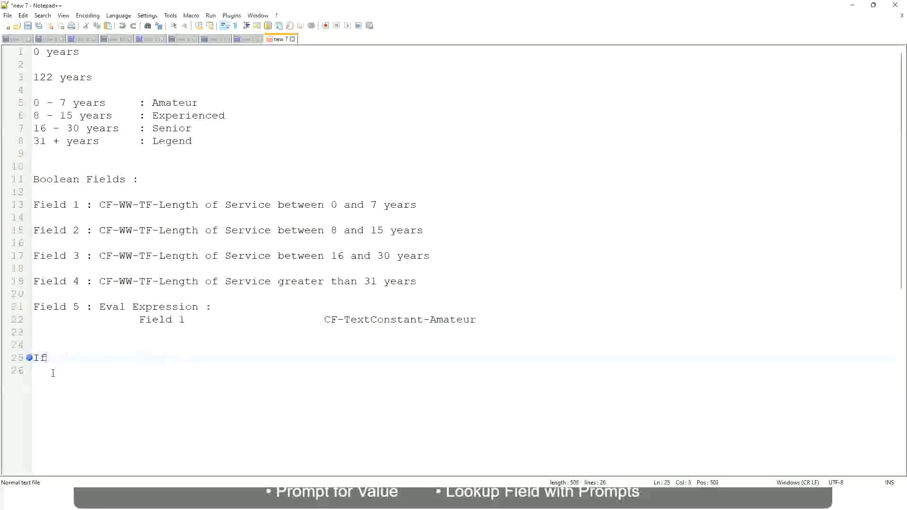
# Write the rule "If Management Level is Manager or Above" with the result "Proposed Allowance Plan : Car Allowance" spaced out on the same line
pyautogui.write('Management ')
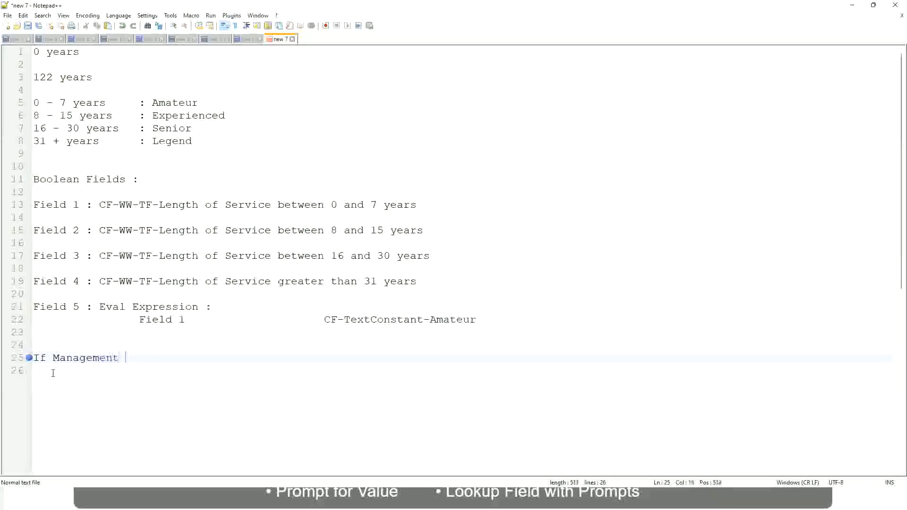
pyautogui.write('Level is Manager or A')
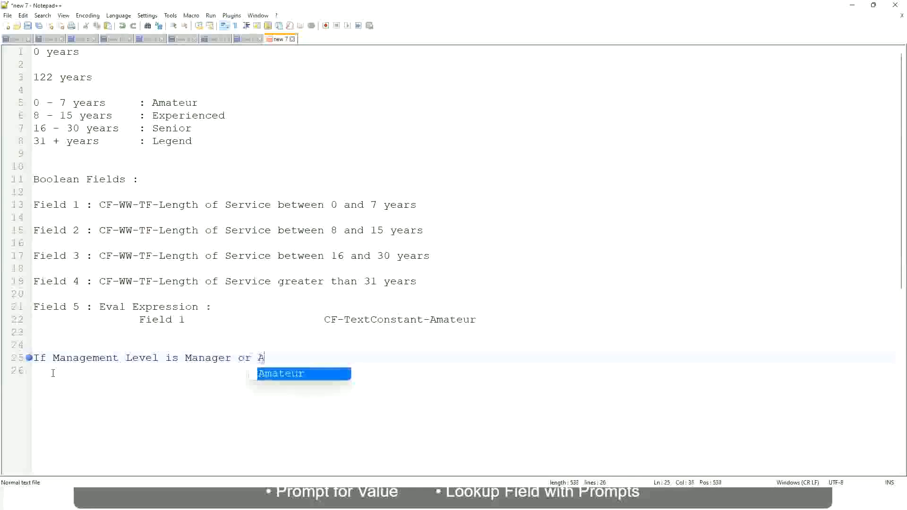
pyautogui.write('bove')
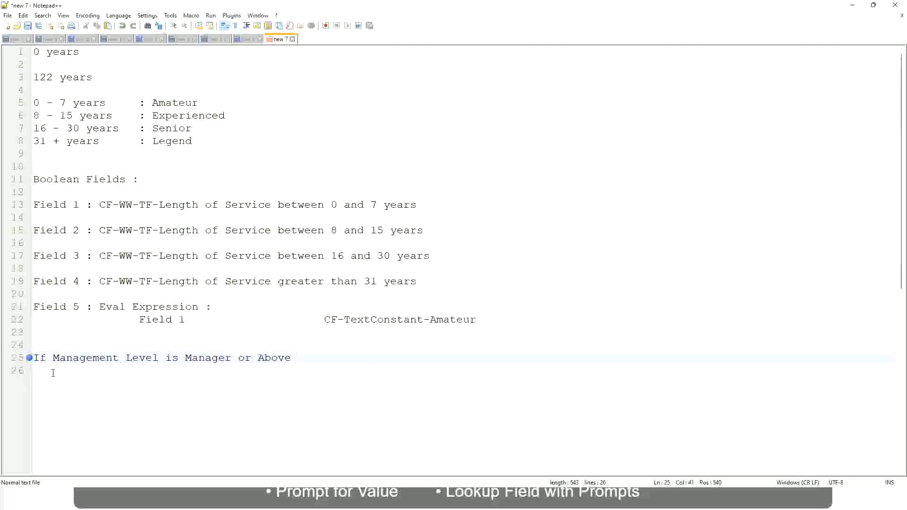
pyautogui.press('Tab')
pyautogui.press('Tab')
pyautogui.press('Tab')
pyautogui.press('Tab')
pyautogui.write('Proposed')
pyautogui.write('Allowance ')
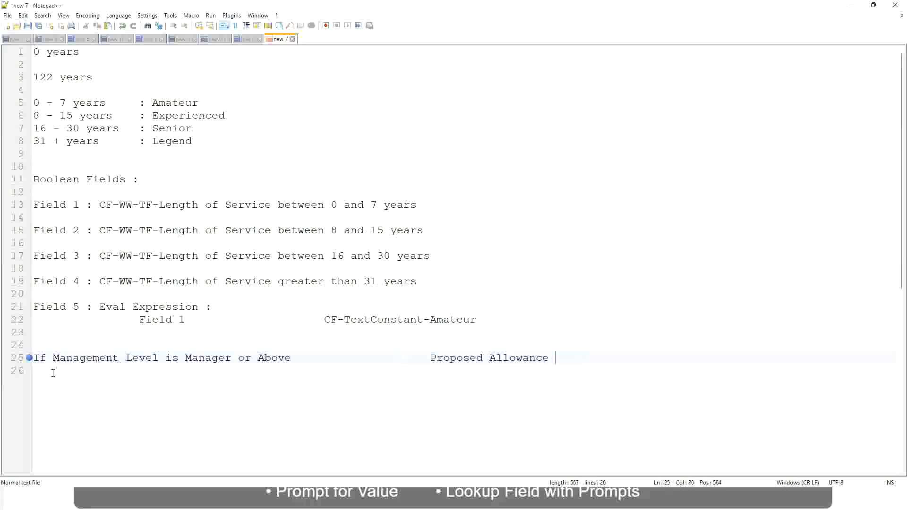
pyautogui.write('Plan')
pyautogui.write(': Car Allowanc')
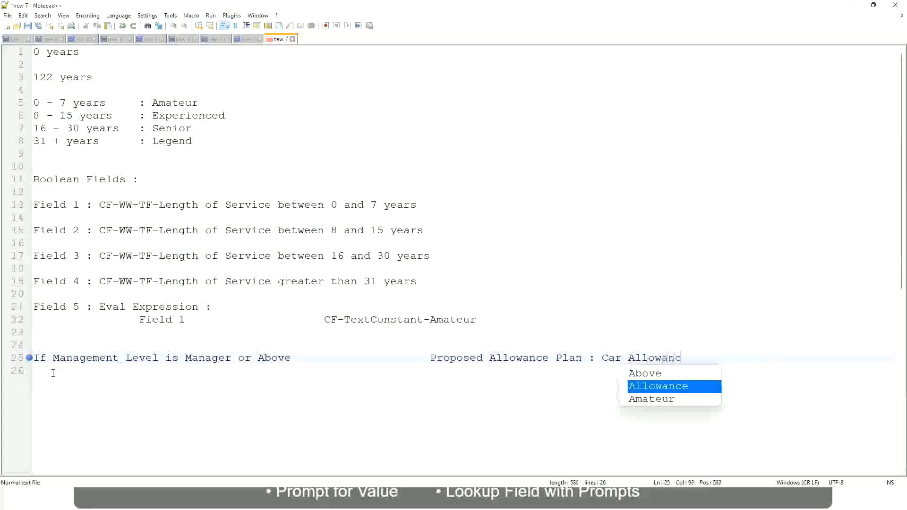
pyautogui.write('e')
# Begin a second rule on a new line with "If Management Level is"
pyautogui.press('Return')
pyautogui.write('I')
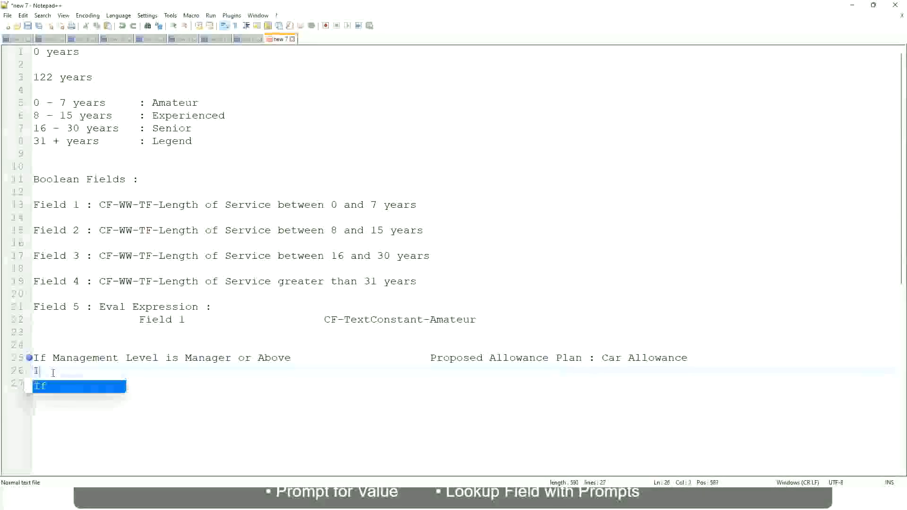
pyautogui.write('f Management Level is')
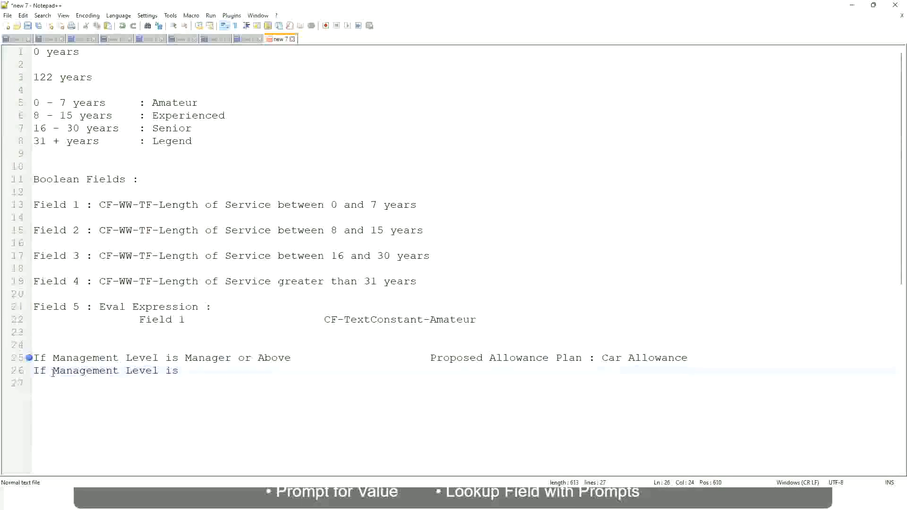
# Remove "or Above" from the first rule so its condition covers only the Manager level
pyautogui.press('Up')
pyautogui.press('Right')
pyautogui.press('Right')
pyautogui.press('Right')
pyautogui.press('Right')
pyautogui.press('Right')
pyautogui.press('Right')
pyautogui.press('Right')
pyautogui.hotkey('shift', 'Right')
pyautogui.hotkey('shift', 'Right')
pyautogui.hotkey('shift', 'Right')
pyautogui.hotkey('shift', 'Right')
pyautogui.hotkey('shift', 'Right')
pyautogui.hotkey('shift', 'Right')
pyautogui.hotkey('shift', 'Right')
pyautogui.hotkey('shift', 'Right')
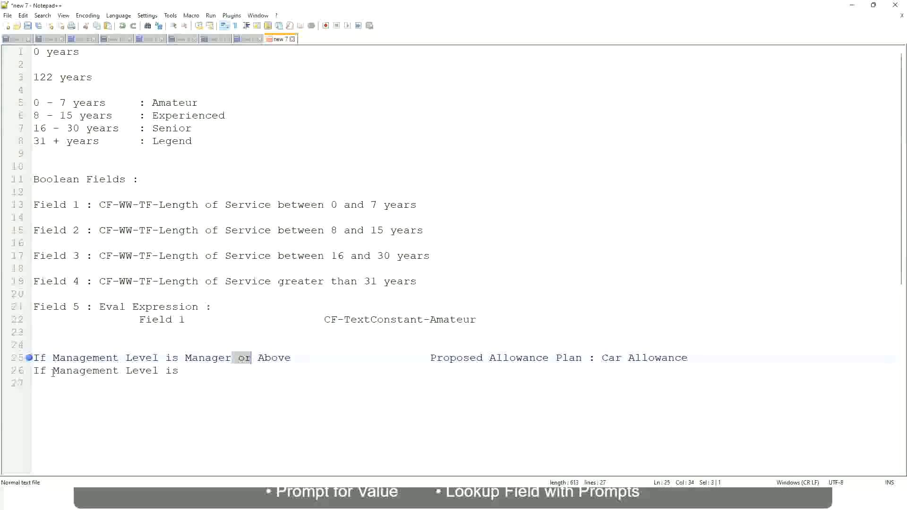
pyautogui.hotkey('shift', 'Right')
pyautogui.press('Delete')
# Complete the second rule with the level Director and the result "Executive Allowance", aligned under the first result
pyautogui.press('Down')
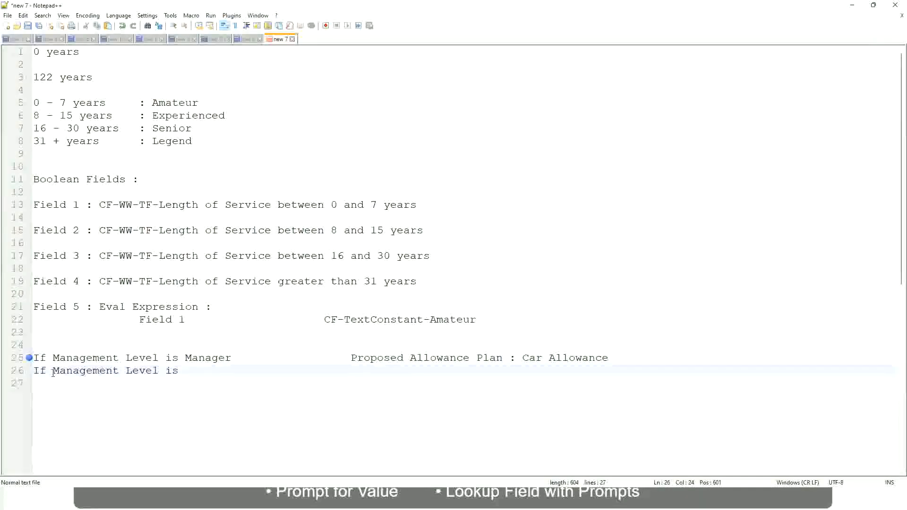
pyautogui.write('Director')
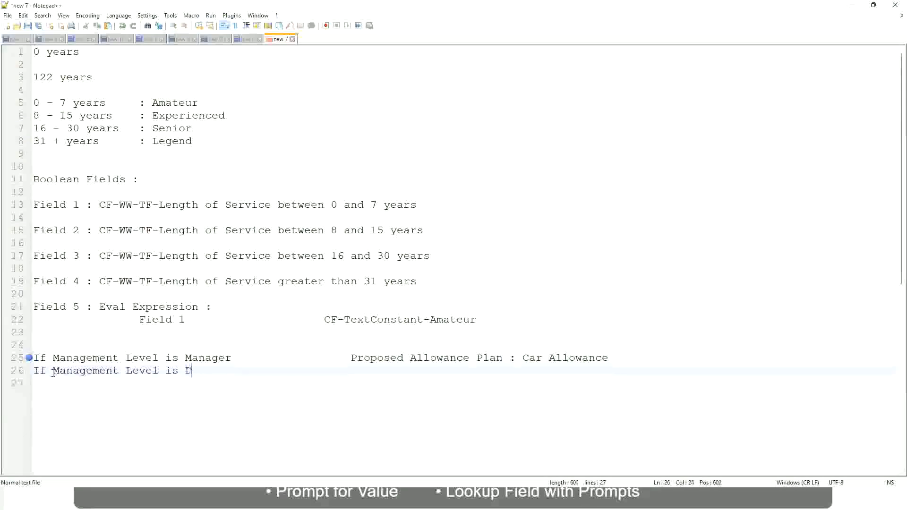
pyautogui.press('Tab')
pyautogui.press('Tab')
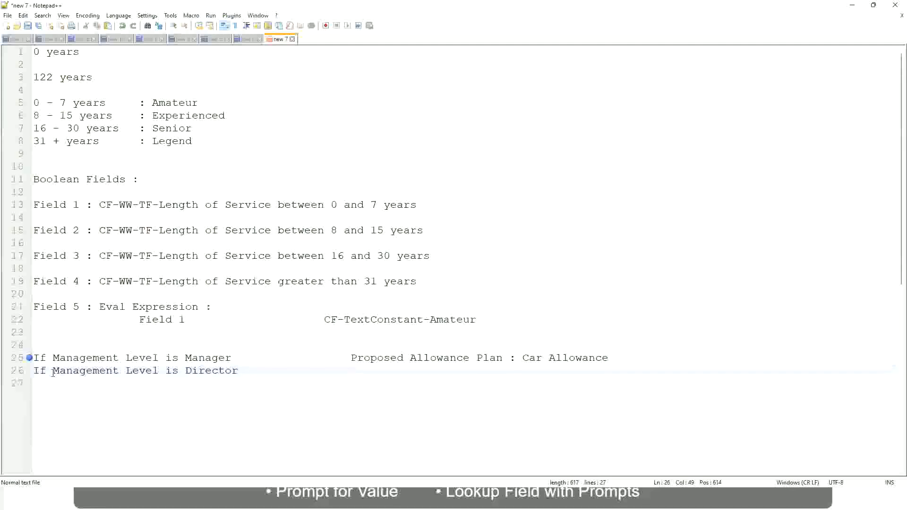
pyautogui.write('Executive Allo')
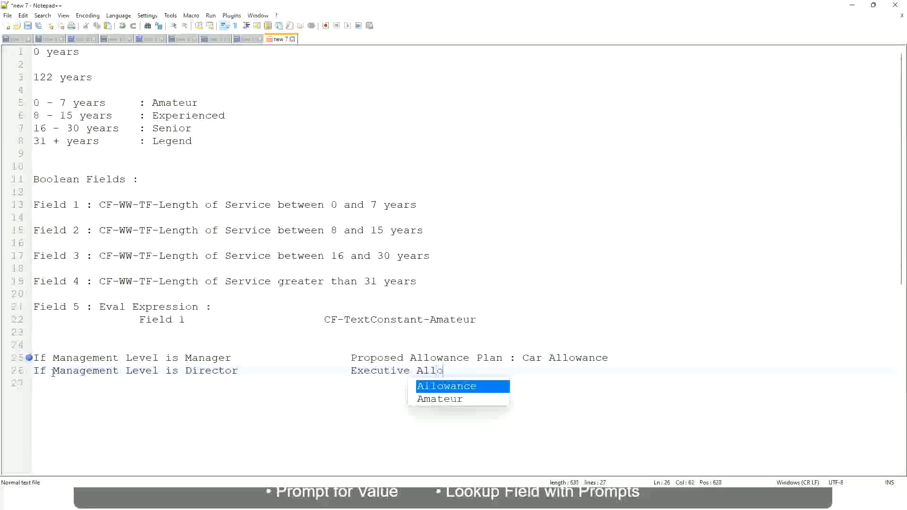
pyautogui.press('Return')
# Finish the word "Allowance" in the Director rule and begin a third rule on a new line with "If Management Level"
pyautogui.press('Return')
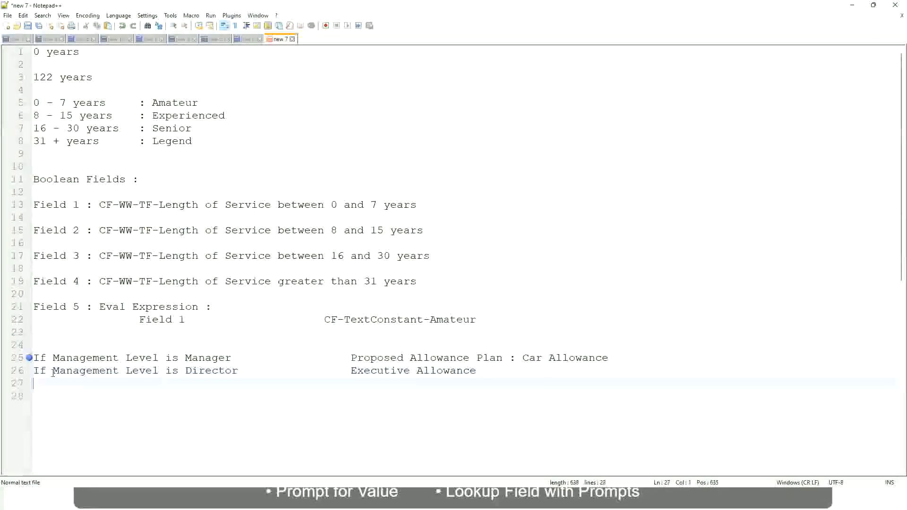
pyautogui.write('If')
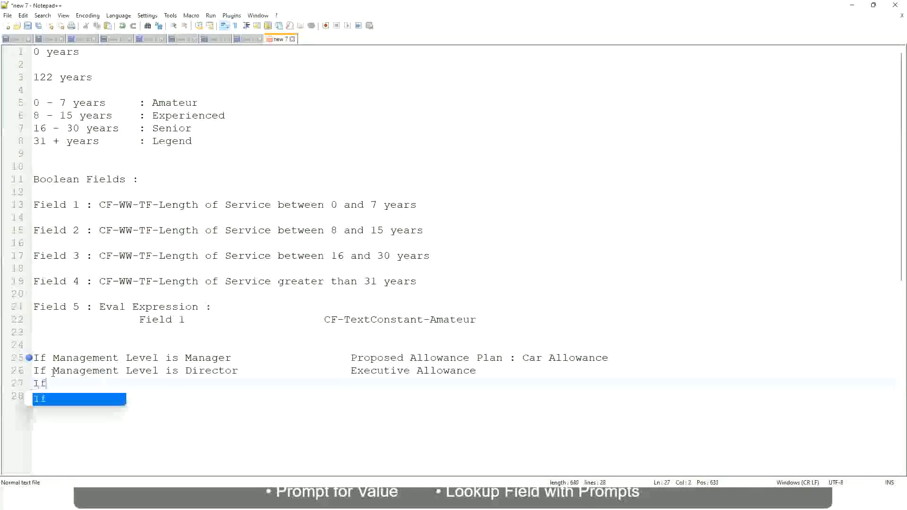
pyautogui.write(' Management is')
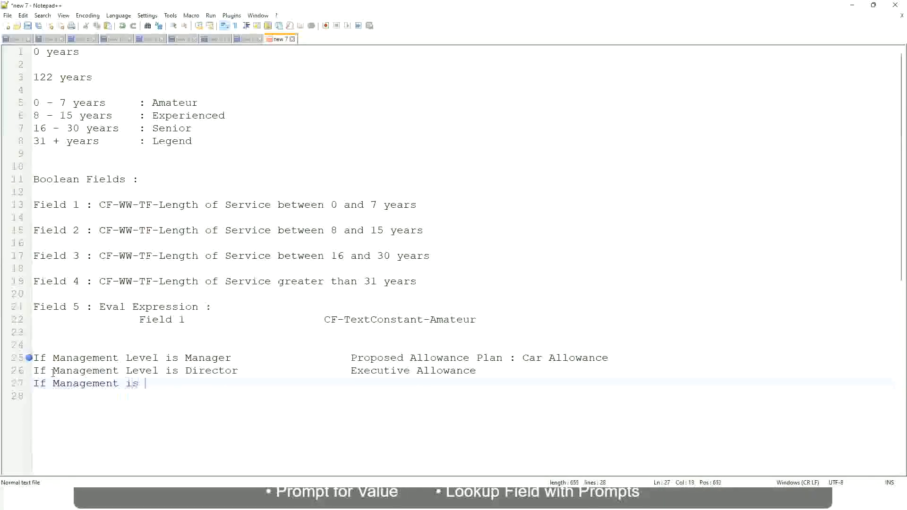
pyautogui.press('BackSpace')
pyautogui.press('BackSpace')
pyautogui.press('BackSpace')
pyautogui.write('le')
pyautogui.press('BackSpace')
pyautogui.press('BackSpace')
pyautogui.write('le')
pyautogui.press('Down')
pyautogui.press('Down')
pyautogui.press('Return')
# Complete the third rule with the level CEO and the result "CEO Allowance", aligned under the other results
pyautogui.write('is CEO')
pyautogui.press('Tab')
pyautogui.write('CEO Allowance')
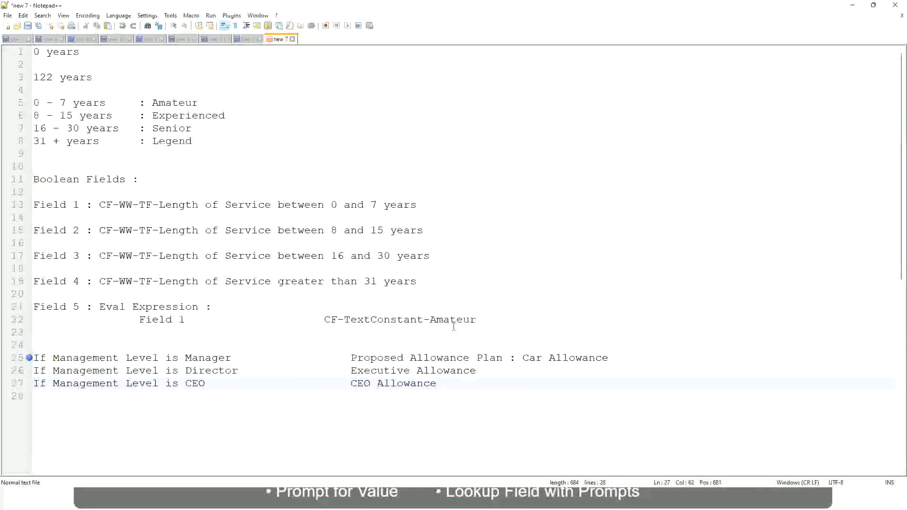
pyautogui.click(522, 358)
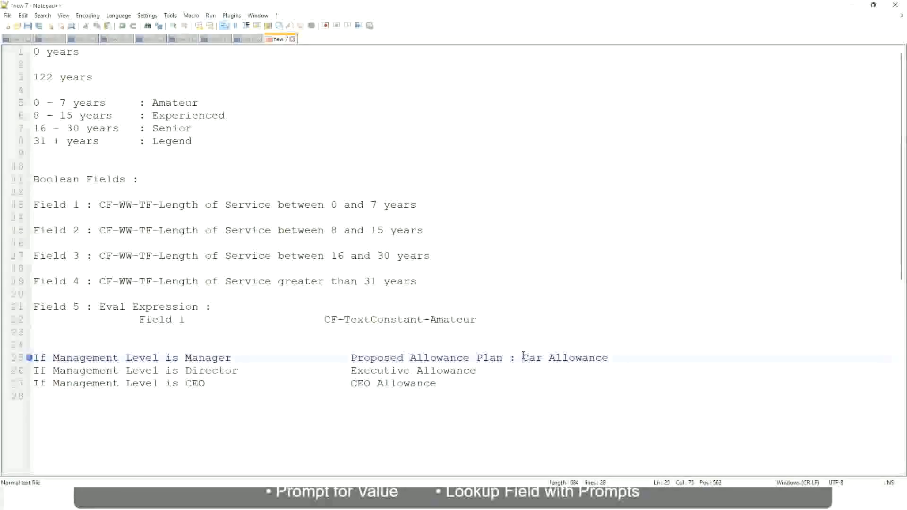
pyautogui.moveTo(522, 357); pyautogui.dragTo(610, 357)
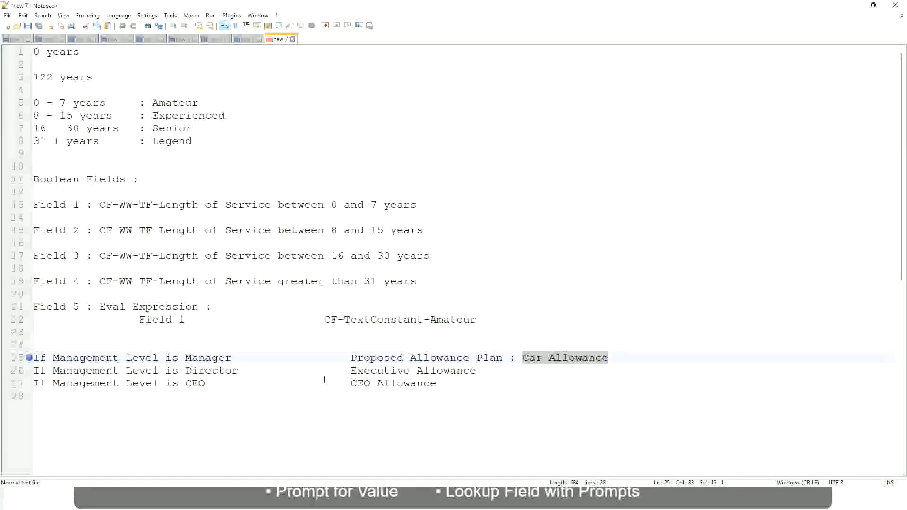
pyautogui.click(424, 358)
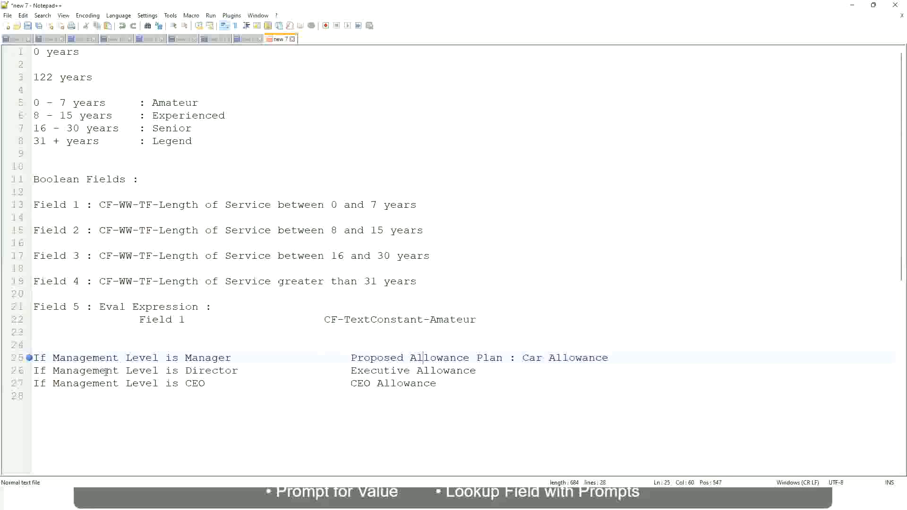
pyautogui.click(185, 357)
# Replace the Manager rule's whole result, including the "Proposed Allowance Plan" label, with "First Line Manager"
pyautogui.moveTo(354, 357); pyautogui.dragTo(622, 355)
pyautogui.write('Managers')
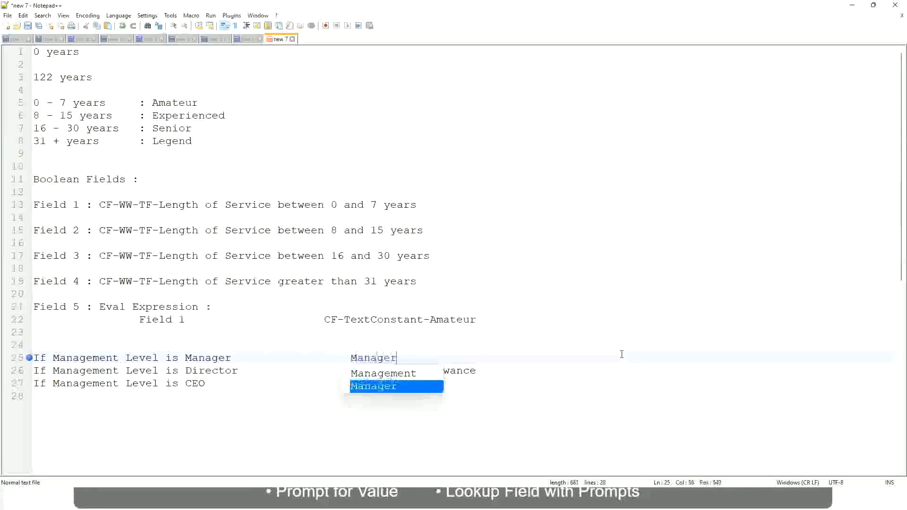
pyautogui.press('BackSpace')
pyautogui.press('BackSpace')
pyautogui.press('BackSpace')
pyautogui.press('BackSpace')
pyautogui.press('BackSpace')
pyautogui.press('BackSpace')
pyautogui.press('BackSpace')
pyautogui.press('BackSpace')
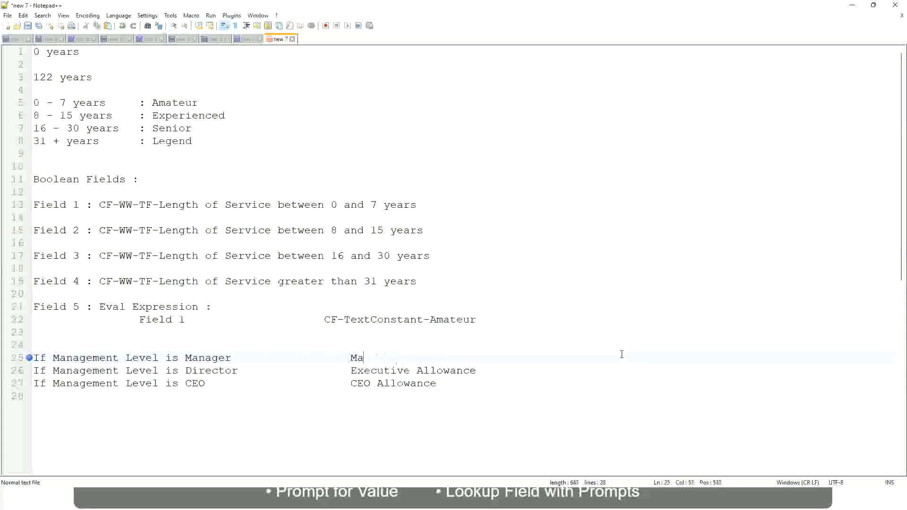
pyautogui.write('First Li')
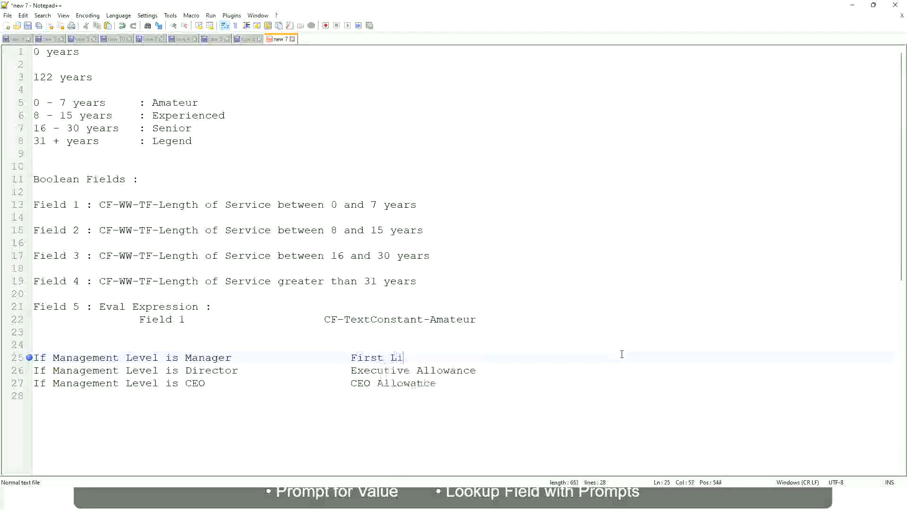
pyautogui.write('ne Manager')
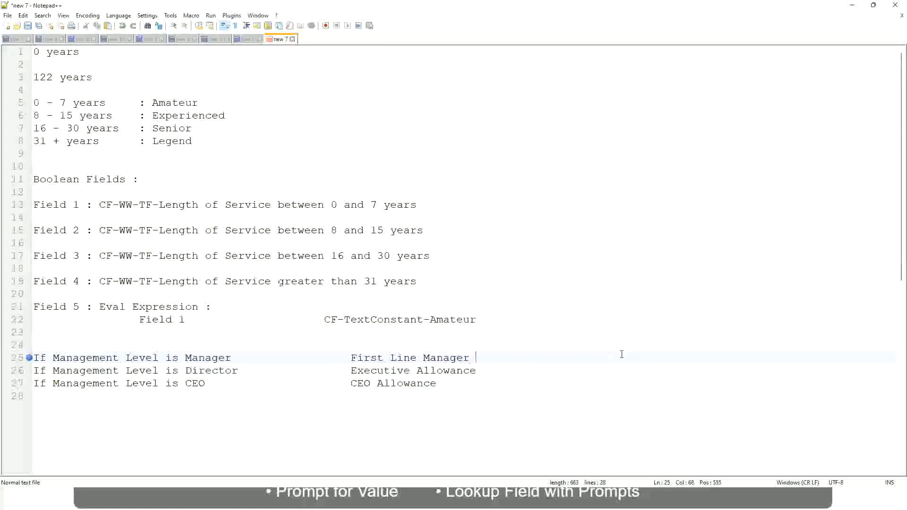
# Insert "Name of the" before "First Line Manager" in the Manager rule's result
pyautogui.press('Left')
pyautogui.press('Left')
pyautogui.press('Left')
pyautogui.press('Left')
pyautogui.press('Left')
pyautogui.press('Left')
pyautogui.press('Left')
pyautogui.press('Left')
pyautogui.press('Left')
pyautogui.press('Left')
pyautogui.press('Left')
pyautogui.write('Name of the')
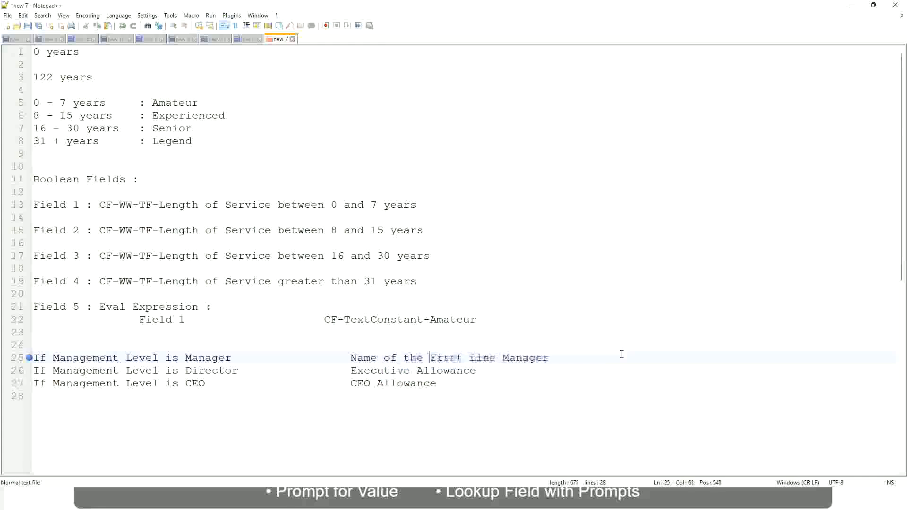
# Replace the Director rule's result "Executive Allowance" with the opening words "Name of"
pyautogui.click(351, 370)
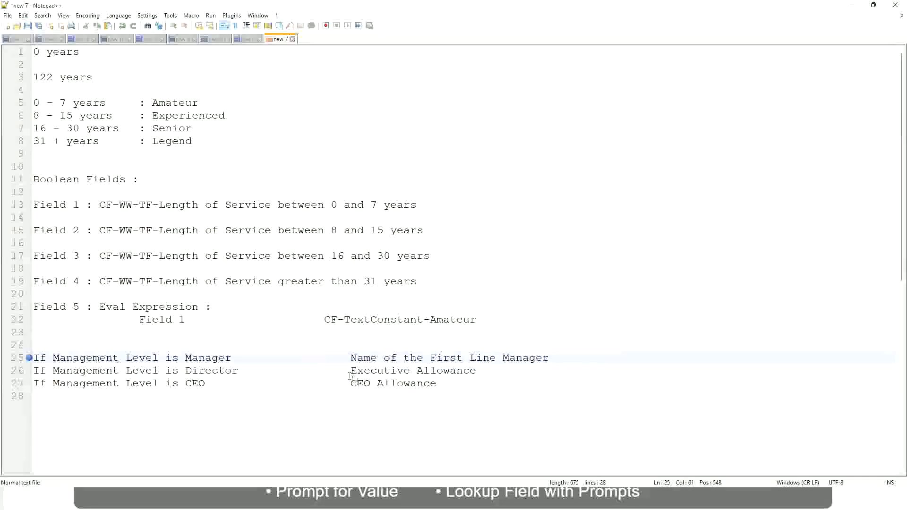
pyautogui.moveTo(350, 370); pyautogui.dragTo(477, 371)
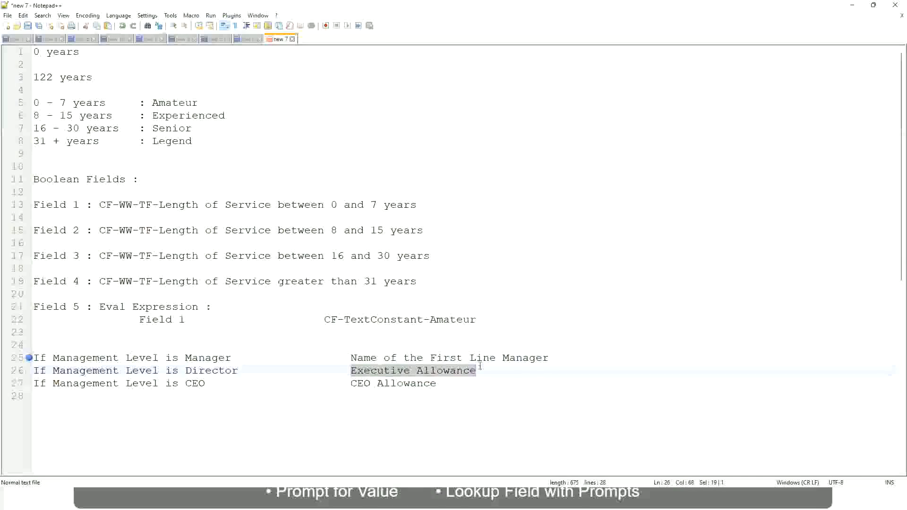
pyautogui.write('Name ')
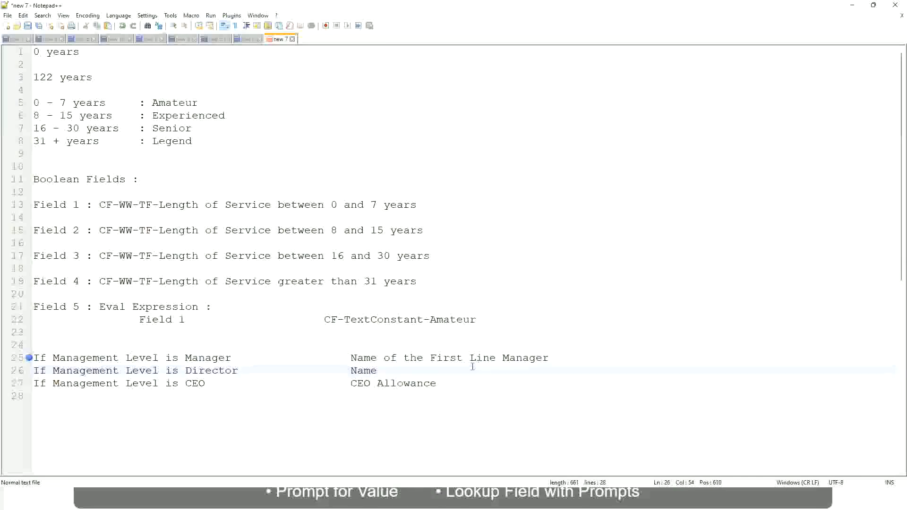
pyautogui.write('of First')
pyautogui.press('BackSpace')
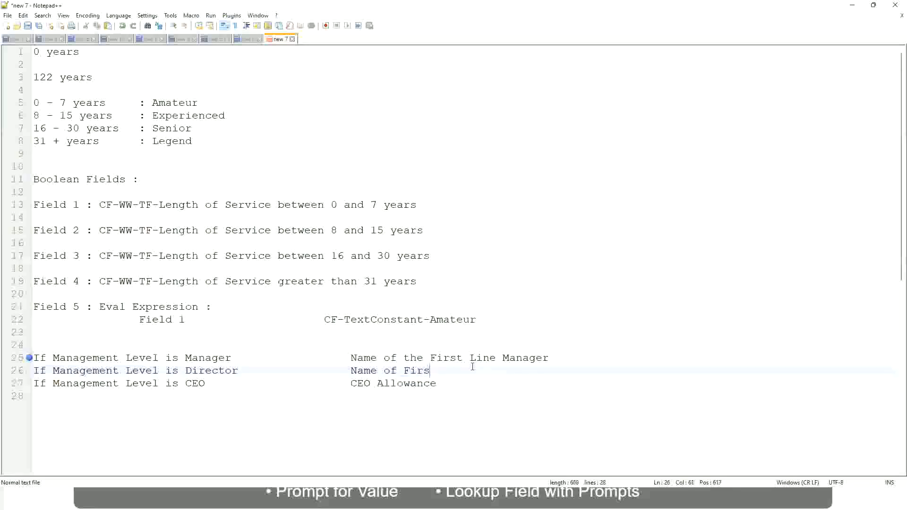
pyautogui.press('BackSpace')
pyautogui.press('BackSpace')
pyautogui.press('BackSpace')
pyautogui.press('BackSpace')
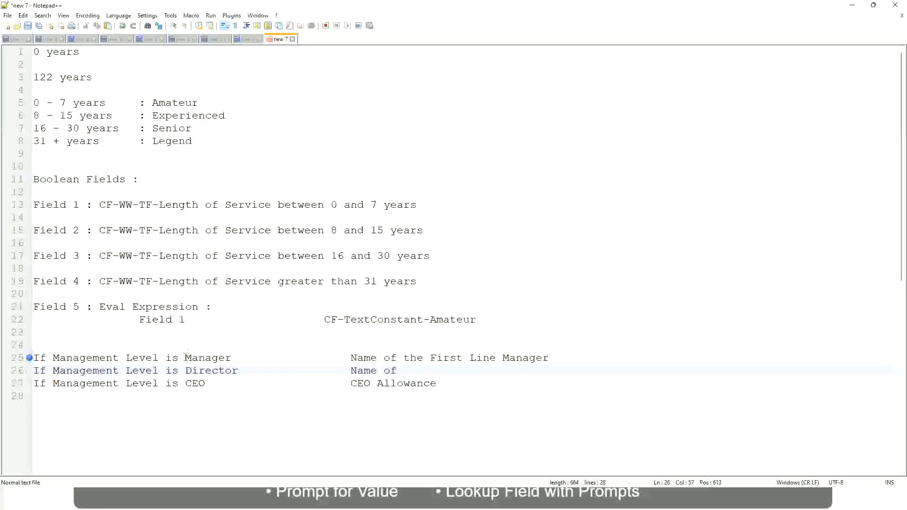
# Change "First" to "Second" in the Manager rule's result and complete the Director rule's result as "Name of Manager"
pyautogui.doubleClick(445, 359)
pyautogui.write('Second')
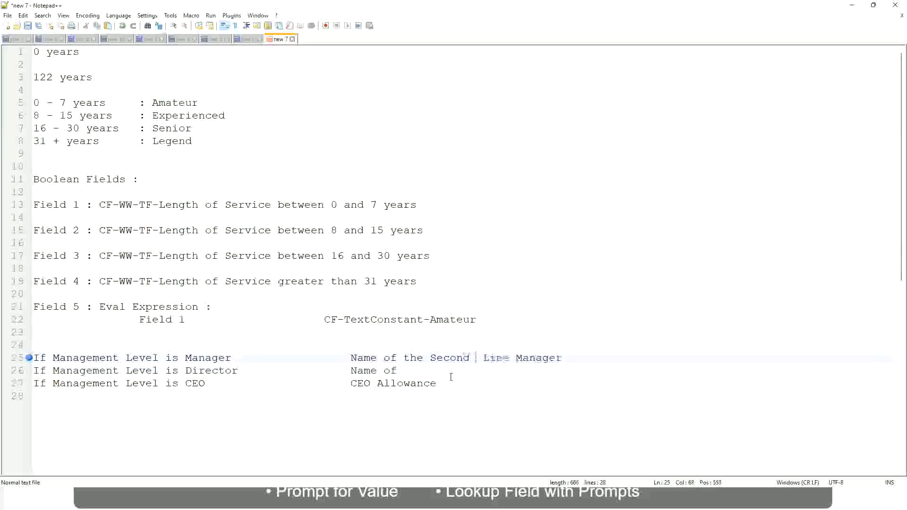
pyautogui.press('BackSpace')
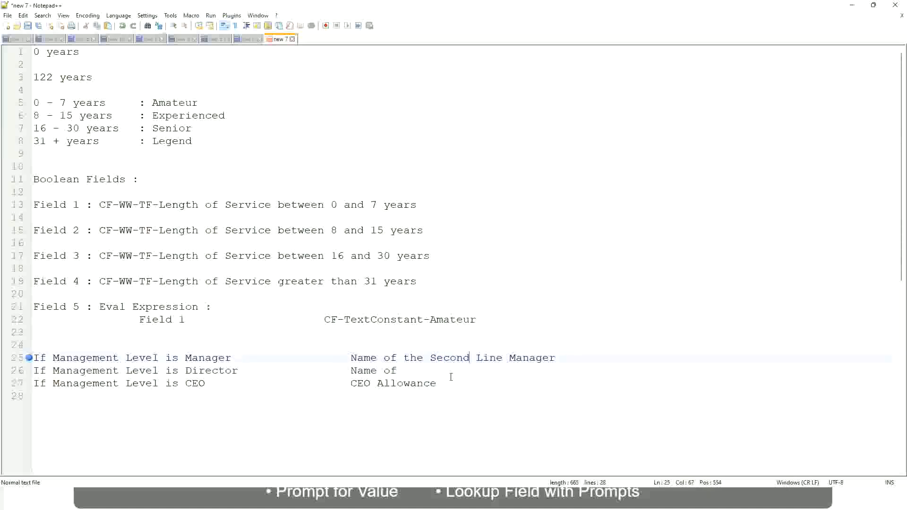
pyautogui.click(411, 370)
pyautogui.write('Manager')
# Replace the CEO rule's result with "name of CEO/Himself/Herself"
pyautogui.moveTo(352, 383); pyautogui.dragTo(449, 382)
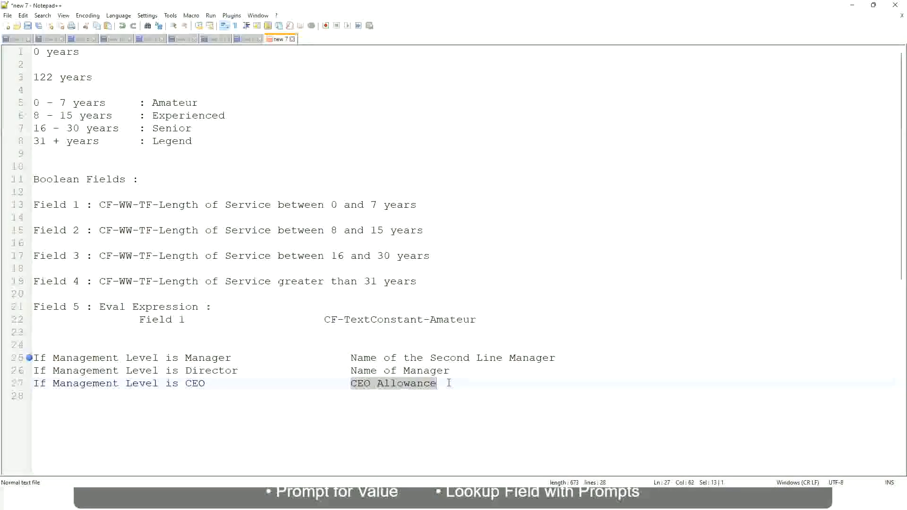
pyautogui.write('name of CEO')
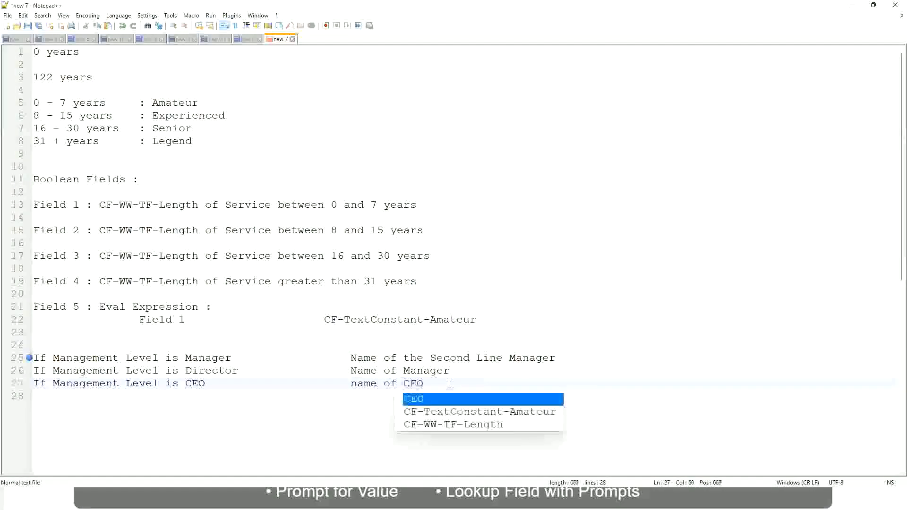
pyautogui.press('BackSpace')
pyautogui.write('/')
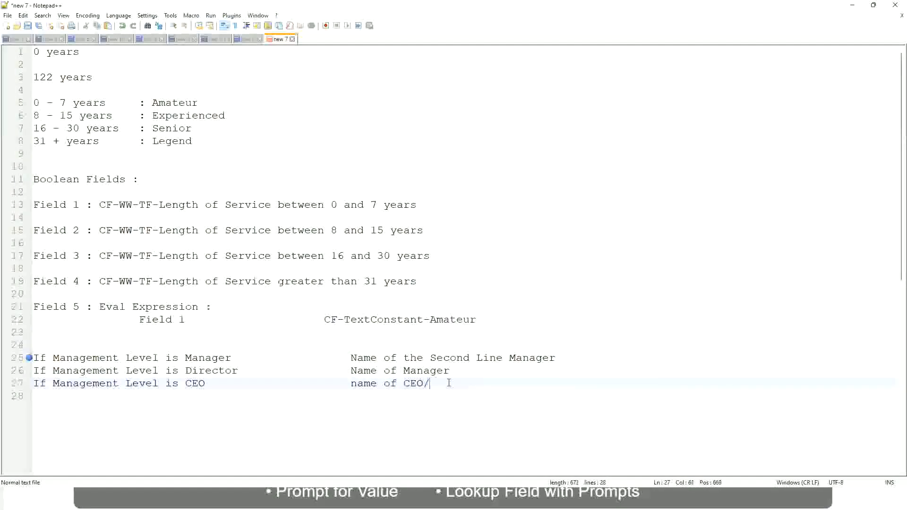
pyautogui.write('Himself/Herself')
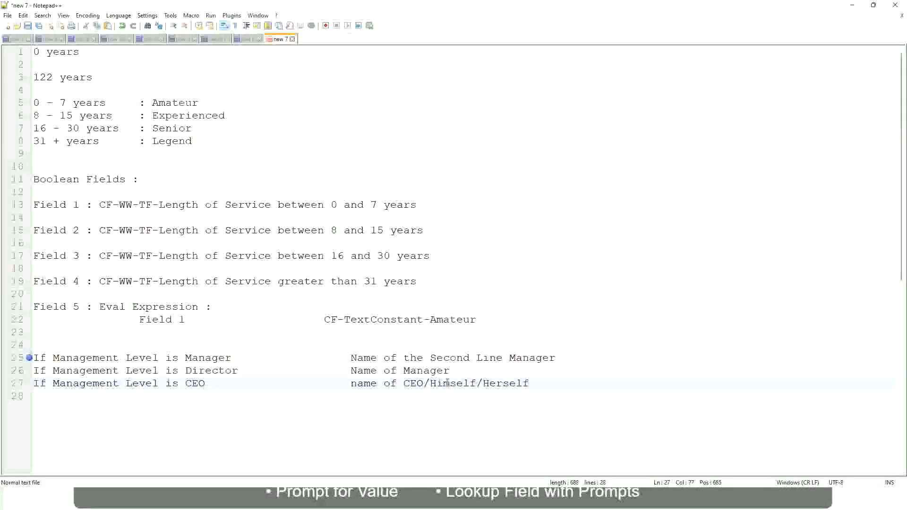
# Review the Manager, Director and CEO rules one by one, matching each condition to its result, and highlight all three lines
pyautogui.click(324, 383)
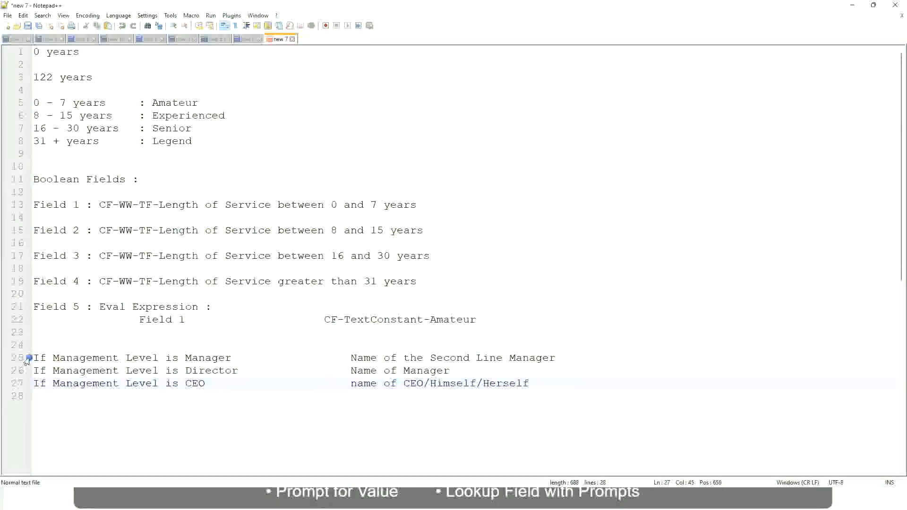
pyautogui.click(99, 357)
pyautogui.click(210, 358)
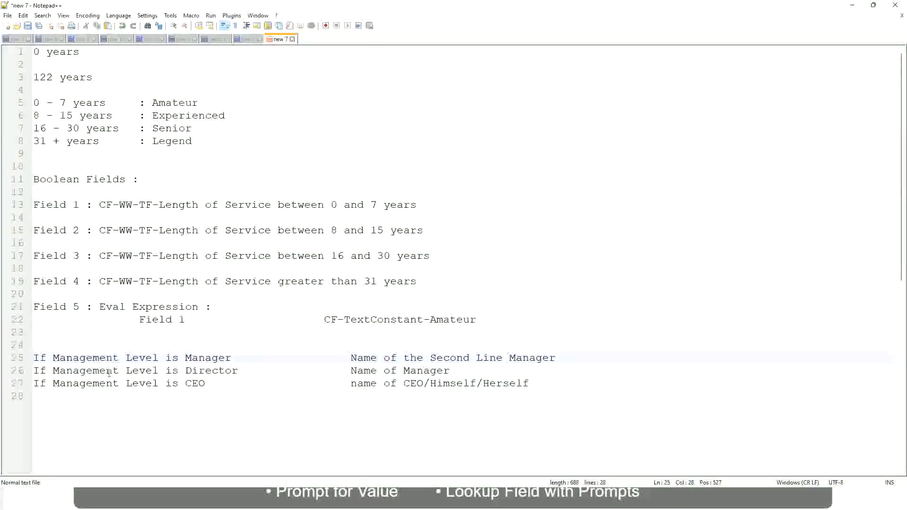
pyautogui.click(185, 371)
pyautogui.click(225, 371)
pyautogui.click(451, 371)
pyautogui.click(203, 371)
pyautogui.click(198, 383)
pyautogui.click(423, 384)
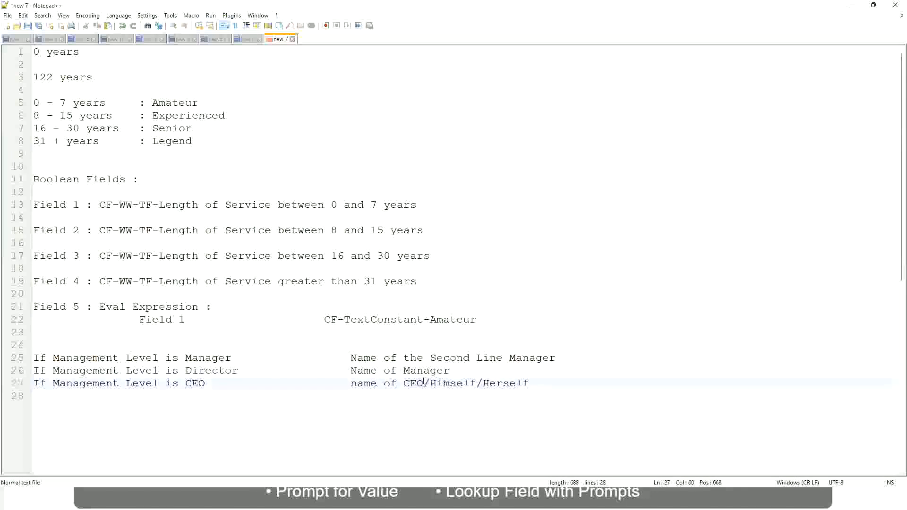
pyautogui.click(533, 383)
pyautogui.moveTo(550, 383); pyautogui.dragTo(297, 370)
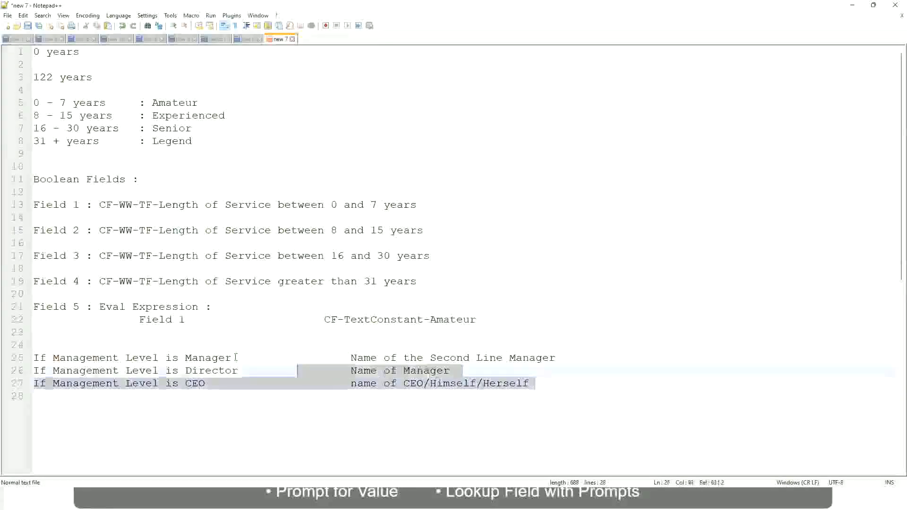
pyautogui.moveTo(235, 358); pyautogui.dragTo(33, 357)
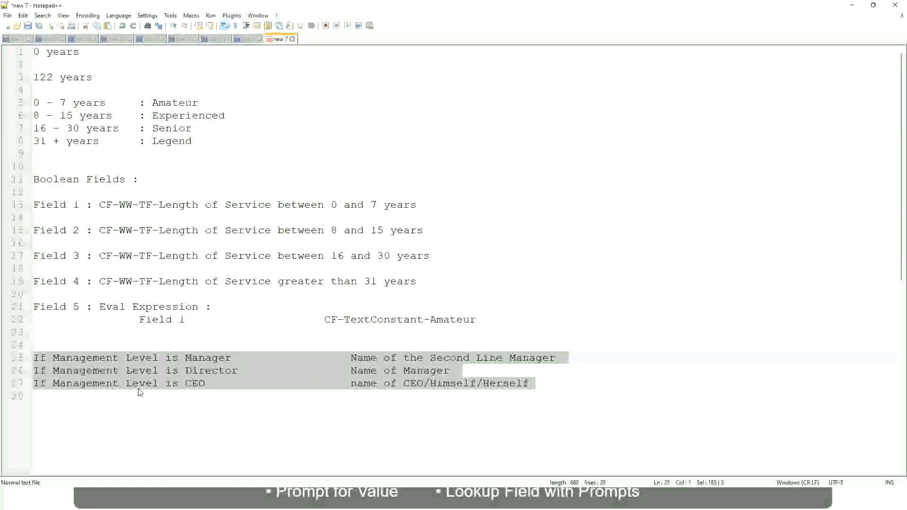
# Examine the Manager rule's result "Name of the Second Line Manager" in relation to its condition
pyautogui.click(383, 357)
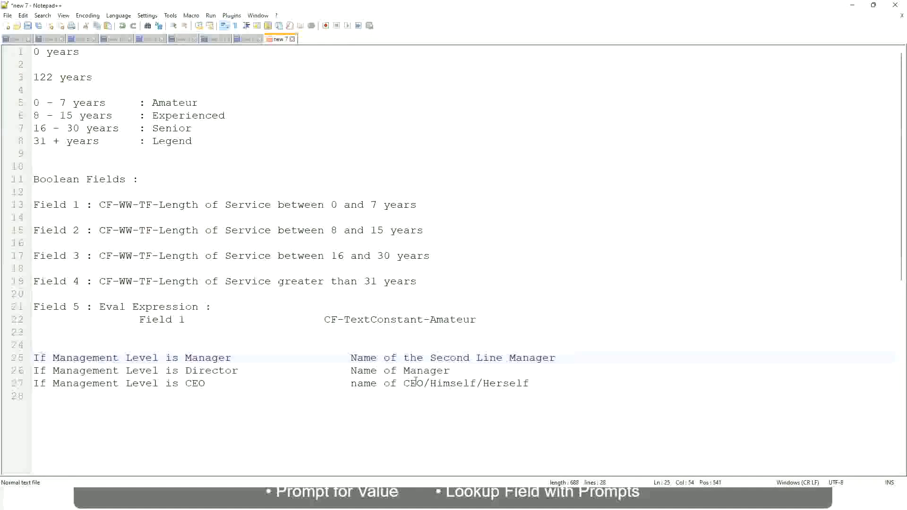
pyautogui.moveTo(351, 358); pyautogui.dragTo(556, 357)
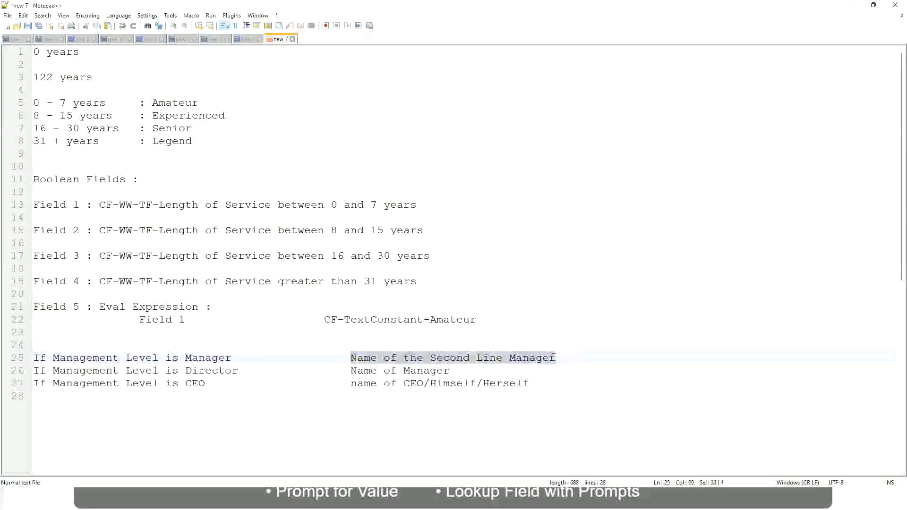
pyautogui.click(424, 359)
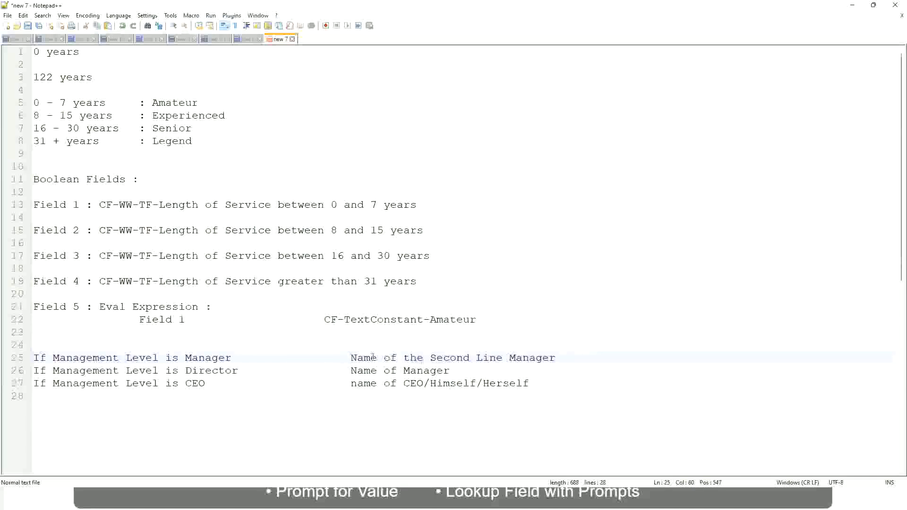
pyautogui.moveTo(350, 358); pyautogui.dragTo(558, 357)
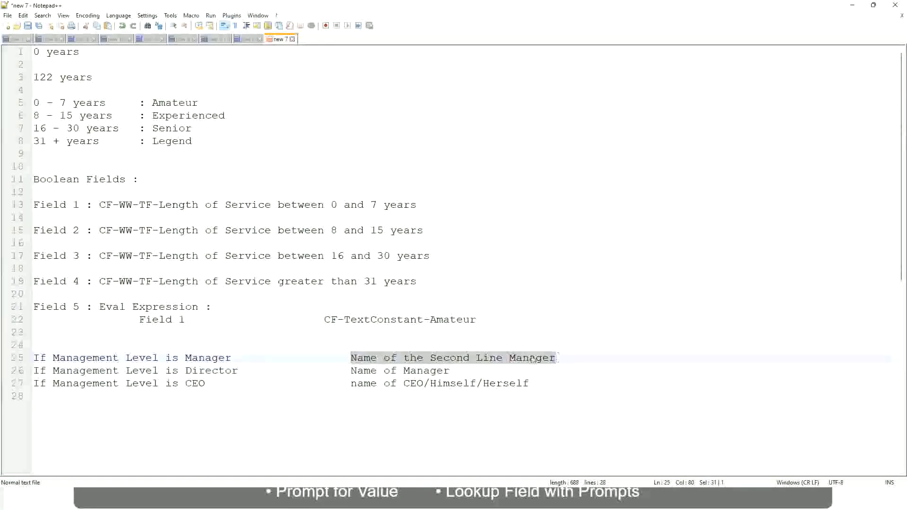
pyautogui.click(465, 362)
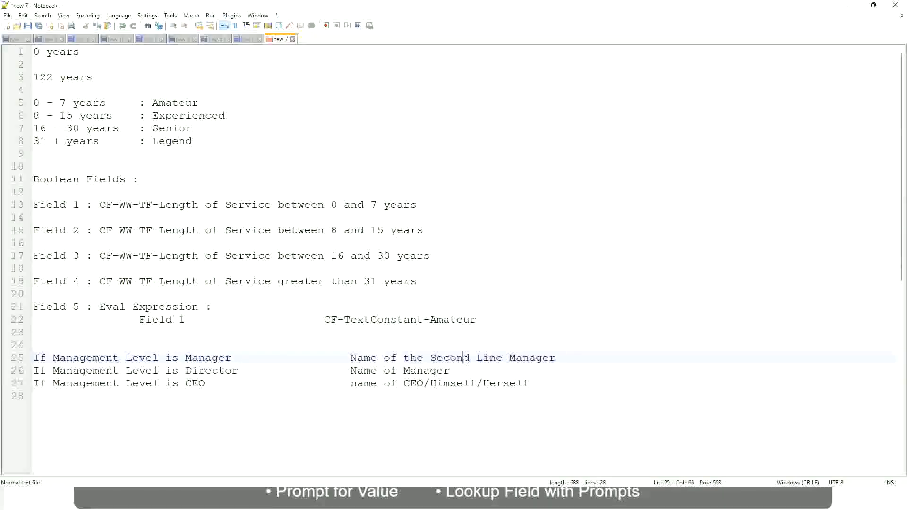
pyautogui.click(236, 357)
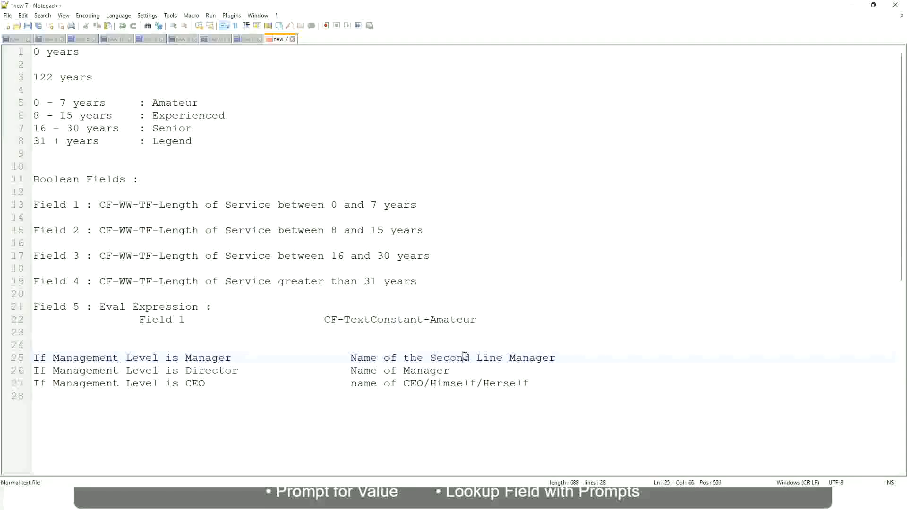
pyautogui.moveTo(496, 358); pyautogui.dragTo(502, 358)
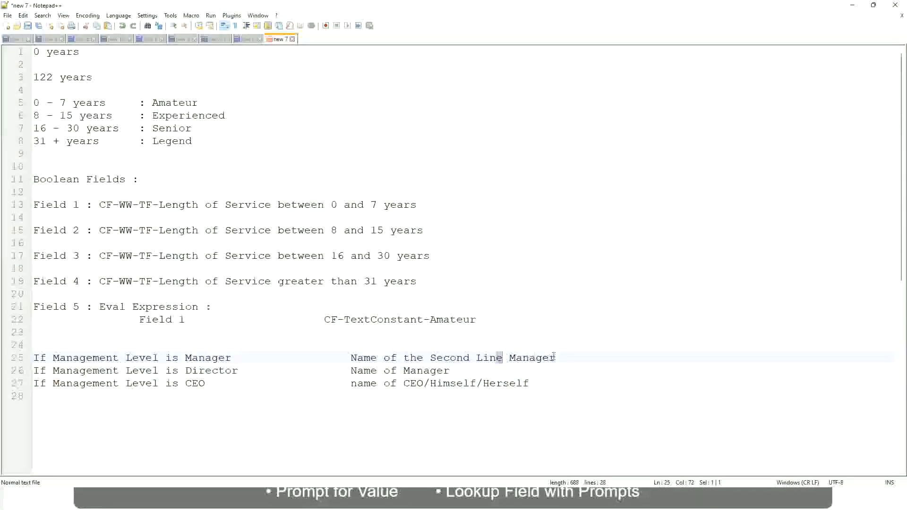
# Compare the experience band labels from Amateur to Legend with the results of the Manager, Director and CEO rules
pyautogui.click(569, 355)
pyautogui.click(537, 354)
pyautogui.doubleClick(174, 103)
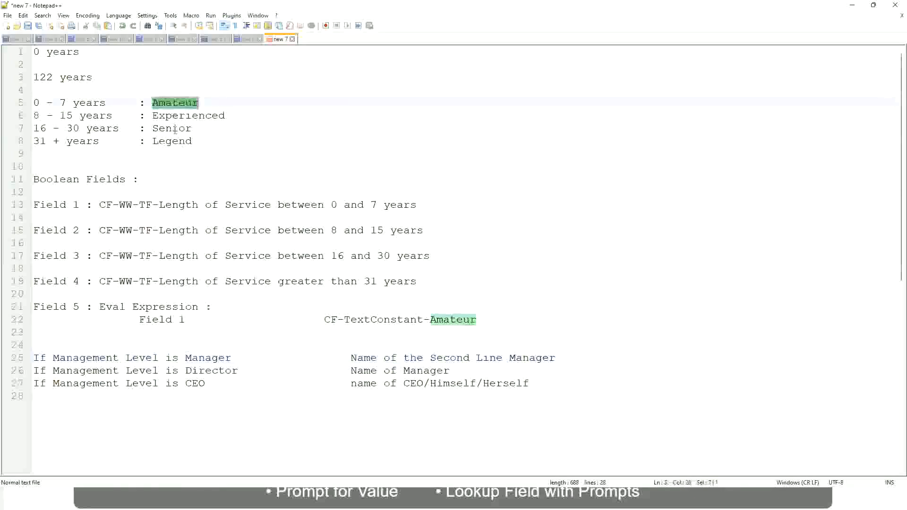
pyautogui.doubleClick(175, 116)
pyautogui.doubleClick(174, 129)
pyautogui.click(172, 140)
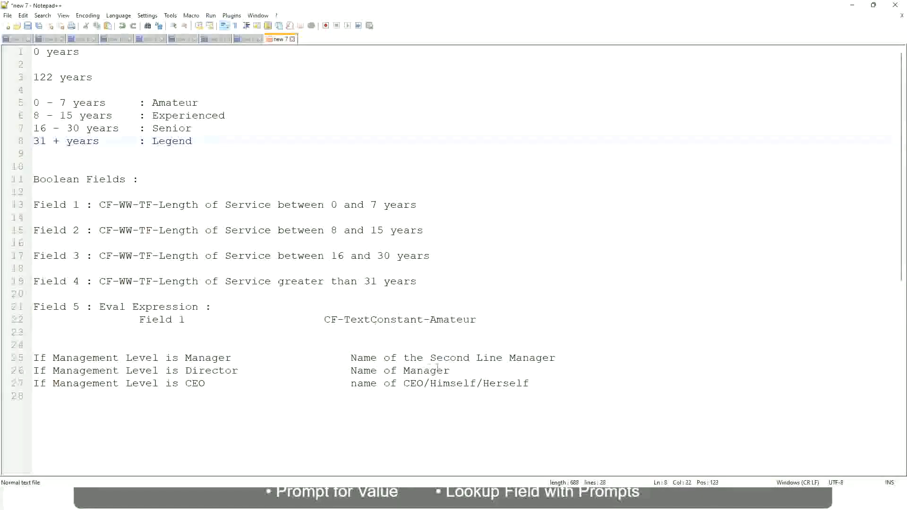
pyautogui.click(464, 384)
pyautogui.click(436, 359)
pyautogui.click(247, 371)
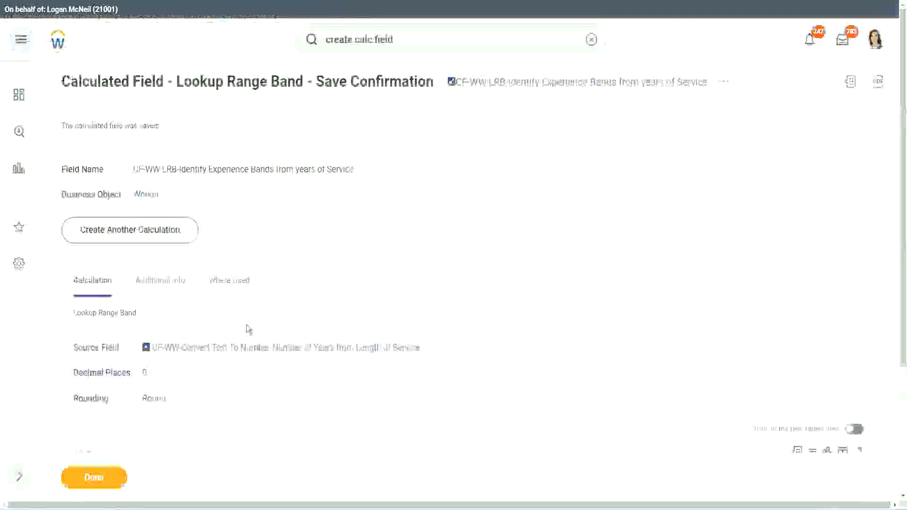
# Switch to Workday, check the saved Lookup Range Band calculation, copy the calculated field's name and finish the confirmation
pyautogui.scroll(-4, 344, 143)
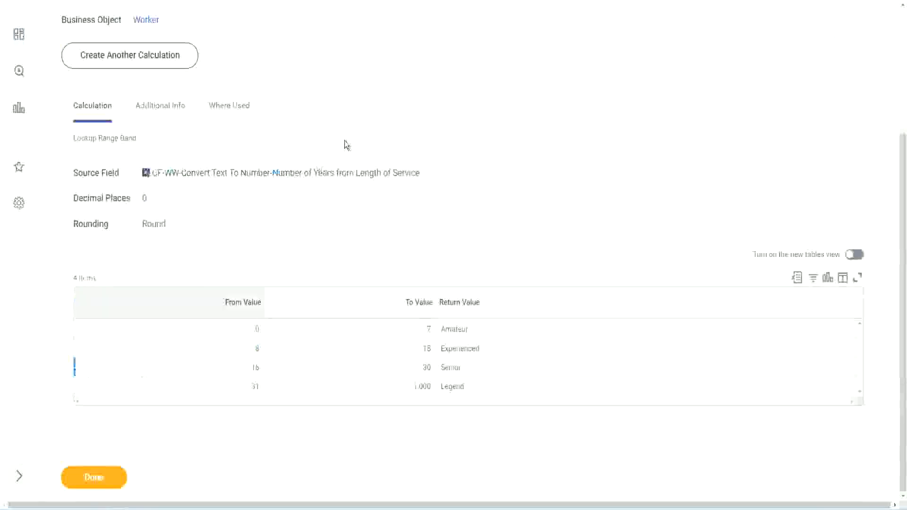
pyautogui.scroll(4, 352, 181)
pyautogui.rightClick(533, 86)
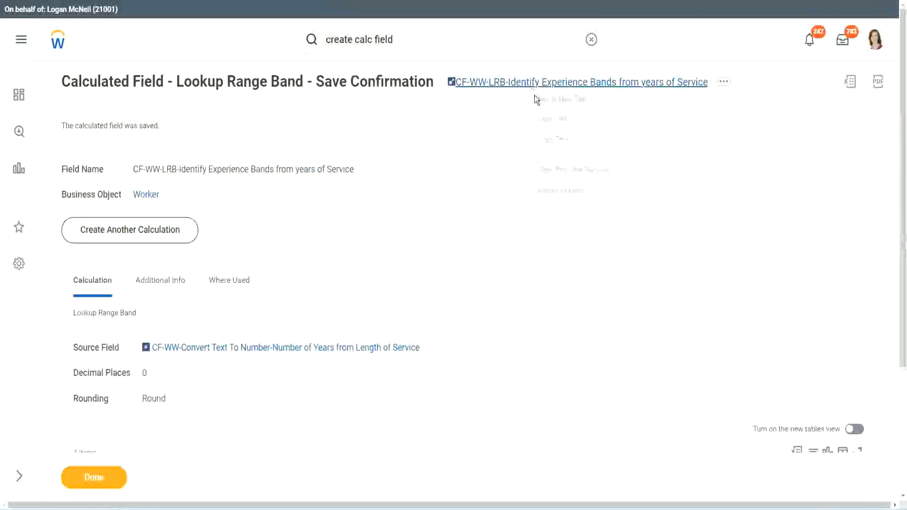
pyautogui.click(560, 140)
pyautogui.click(89, 482)
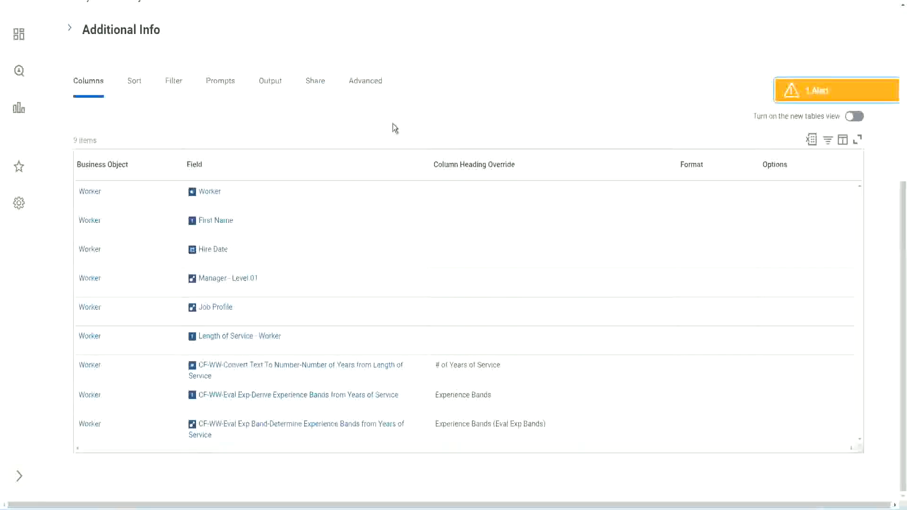
# Open the WW Employee Details custom report for editing
pyautogui.scroll(6, 393, 125)
pyautogui.click(313, 102)
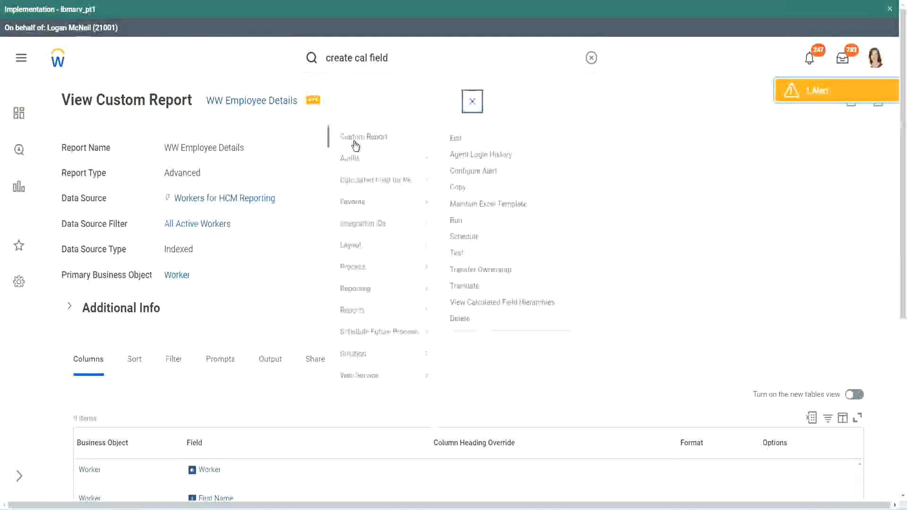
pyautogui.click(462, 139)
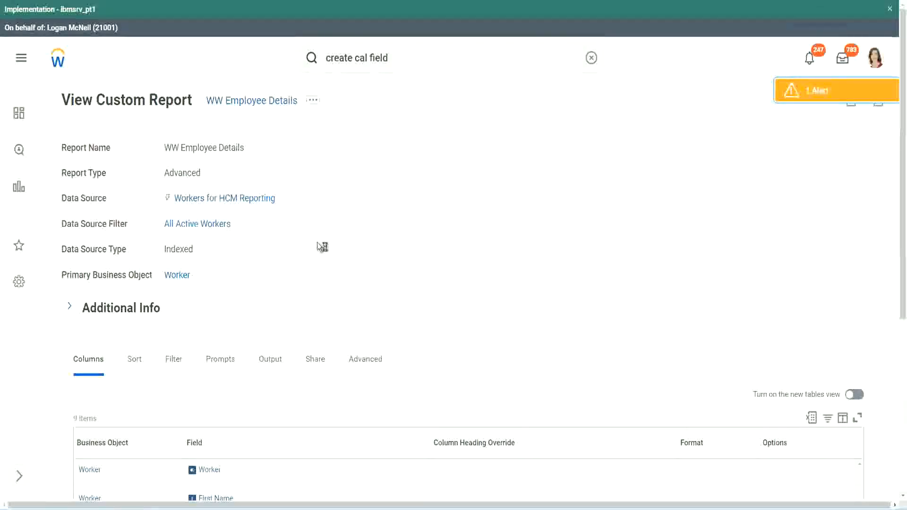
pyautogui.scroll(-5, 345, 245)
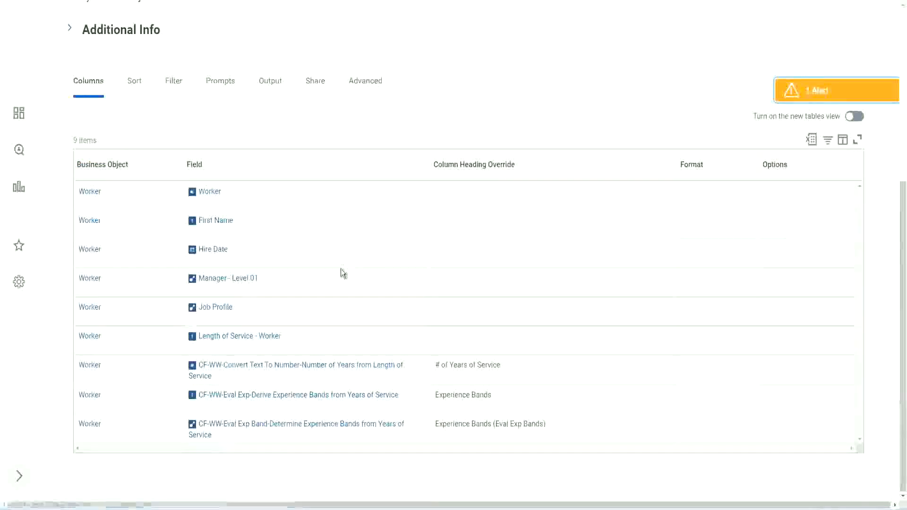
# Add a Worker column at the end of the report using the field CF-WW-LRB-Identify Experience Bands from years of Service
pyautogui.scroll(-5, 340, 263)
pyautogui.scroll(-3, 174, 320)
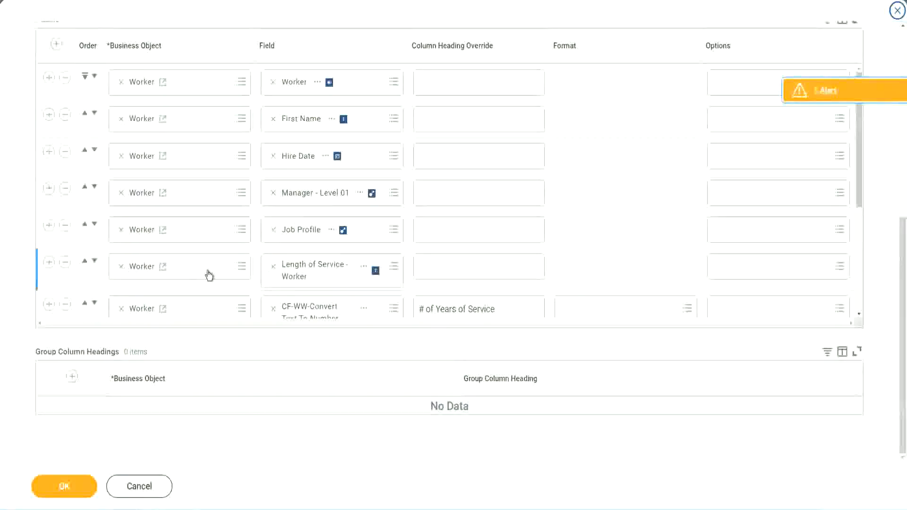
pyautogui.scroll(-5, 139, 285)
pyautogui.click(49, 256)
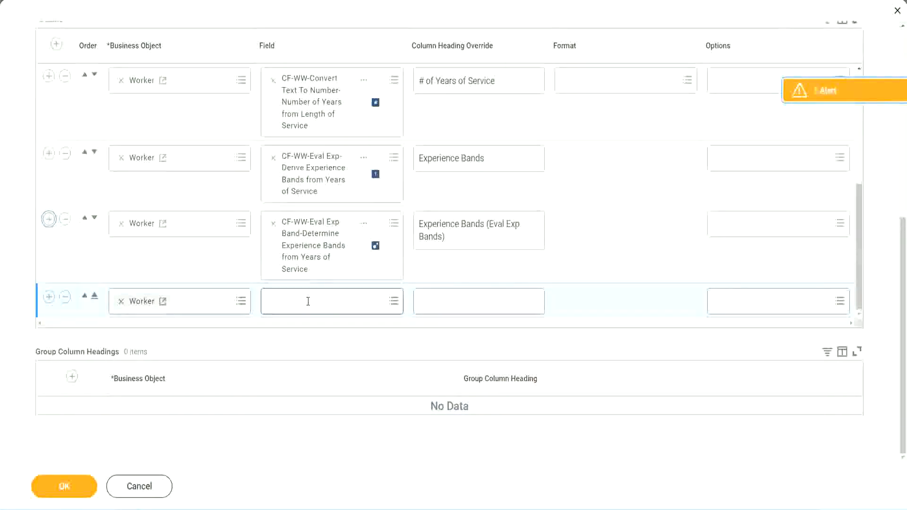
pyautogui.click(308, 301)
pyautogui.hotkey('ctrl', 'v')
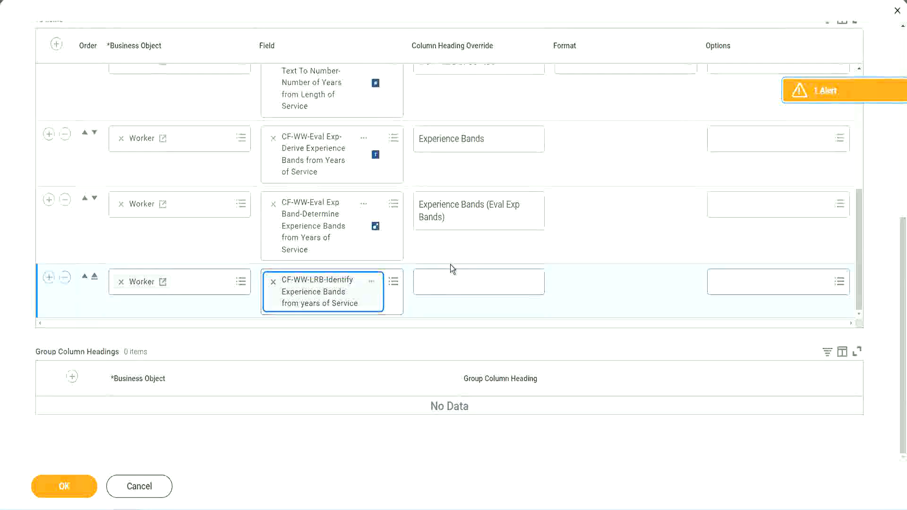
# Set the new column's heading override to "Experience Bands (LRB)"
pyautogui.click(452, 274)
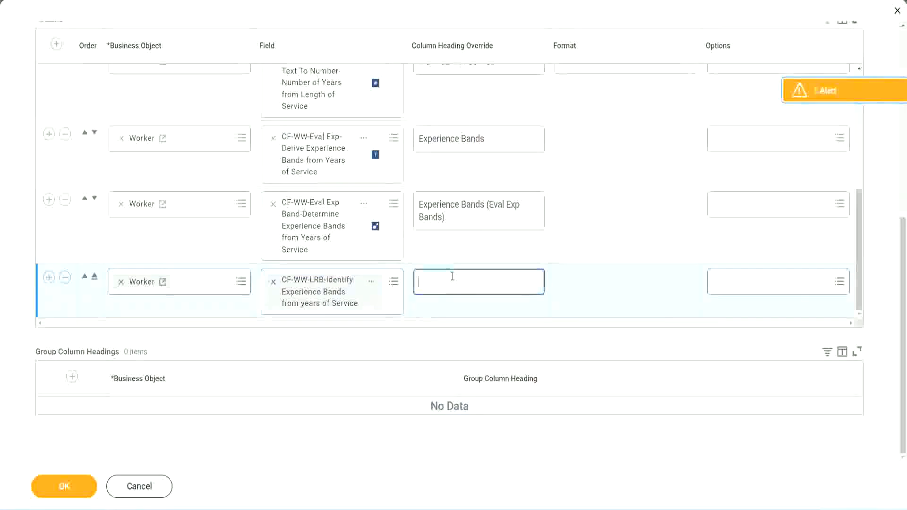
pyautogui.write('Ex')
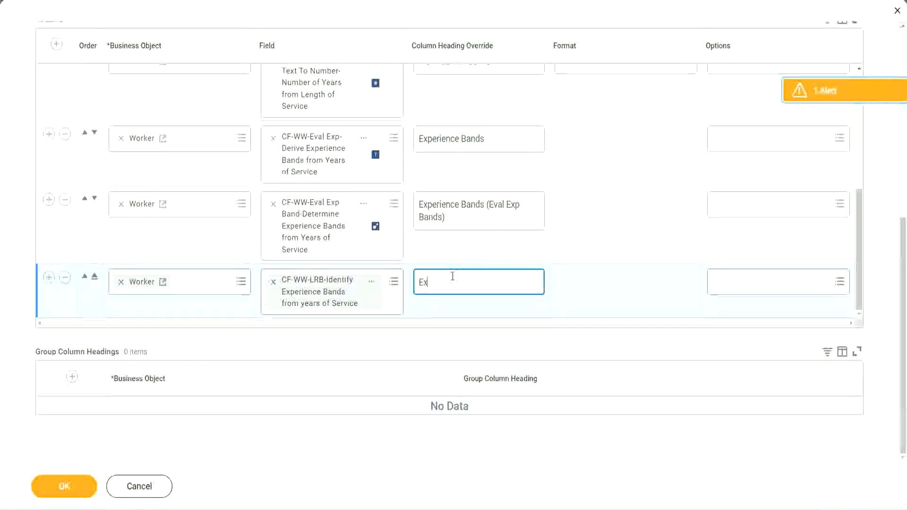
pyautogui.write('pernerice')
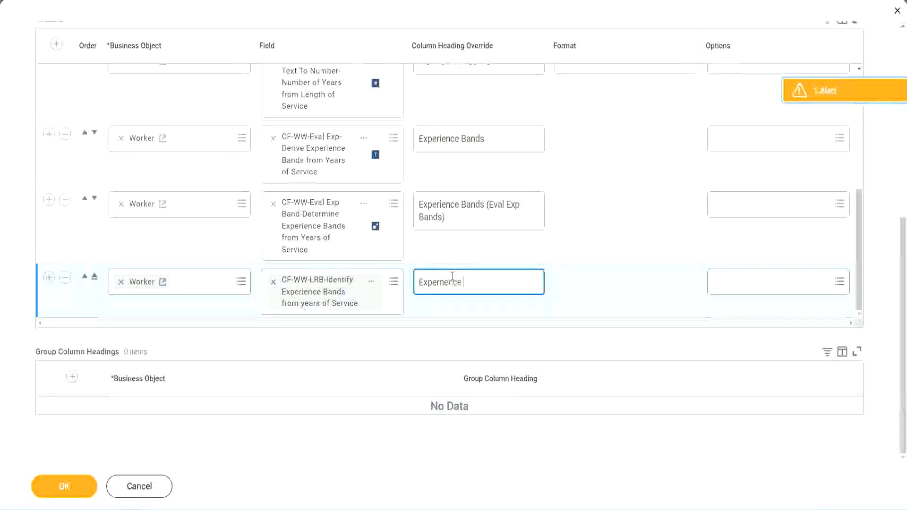
pyautogui.press('BackSpace')
pyautogui.press('BackSpace')
pyautogui.press('BackSpace')
pyautogui.press('BackSpace')
pyautogui.press('BackSpace')
pyautogui.press('BackSpace')
pyautogui.write('ience Bands')
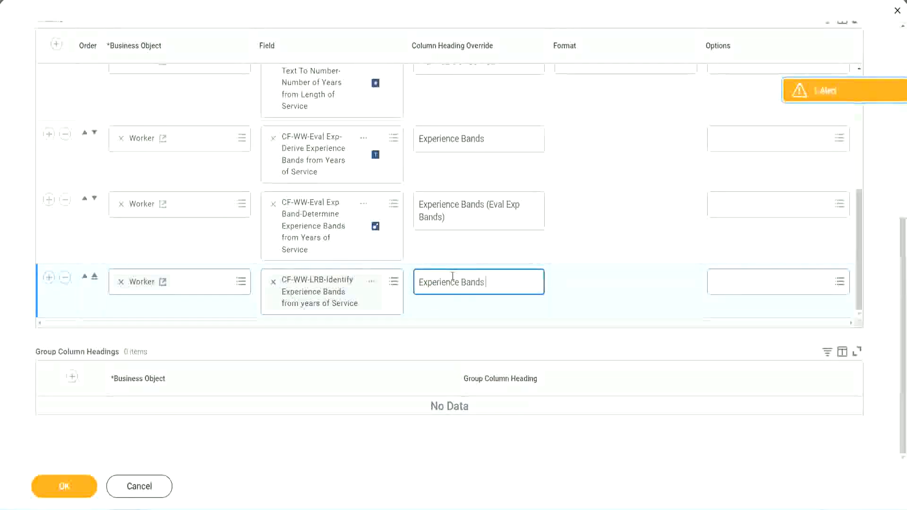
pyautogui.write(' (LRB)')
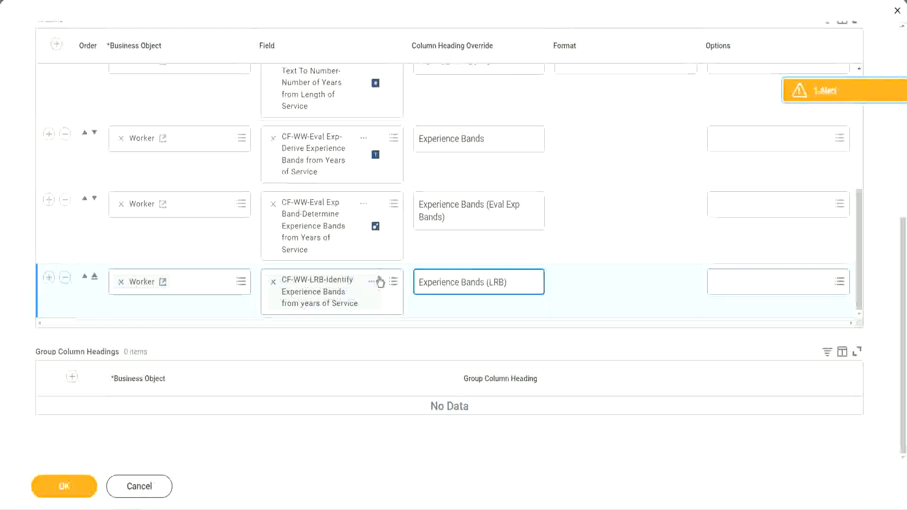
# Save the report changes and run the report with all worker type prompts left blank
pyautogui.click(76, 494)
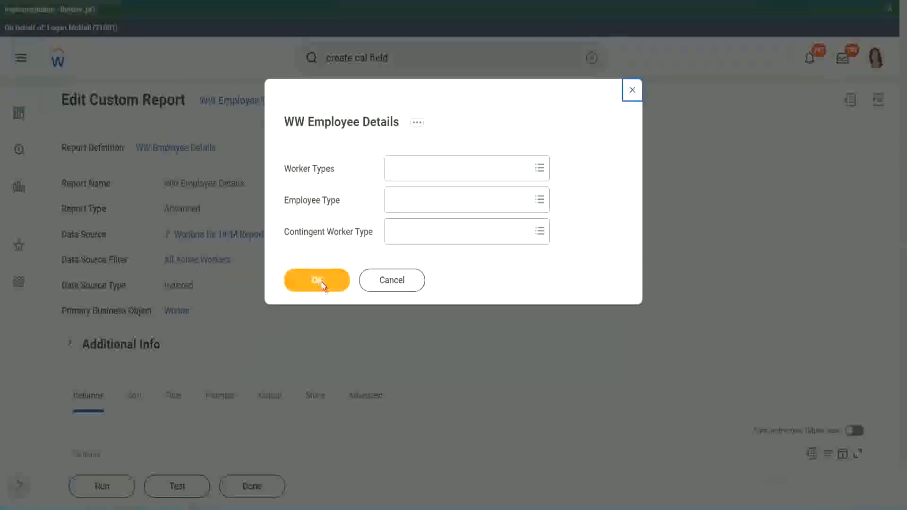
pyautogui.click(322, 283)
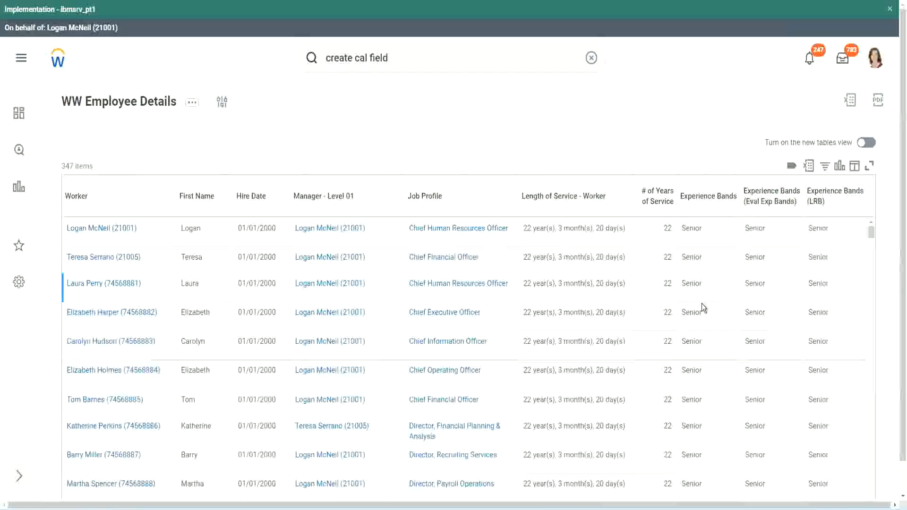
# Compare the three experience band columns with the years of service across the workers in the report output
pyautogui.doubleClick(695, 229)
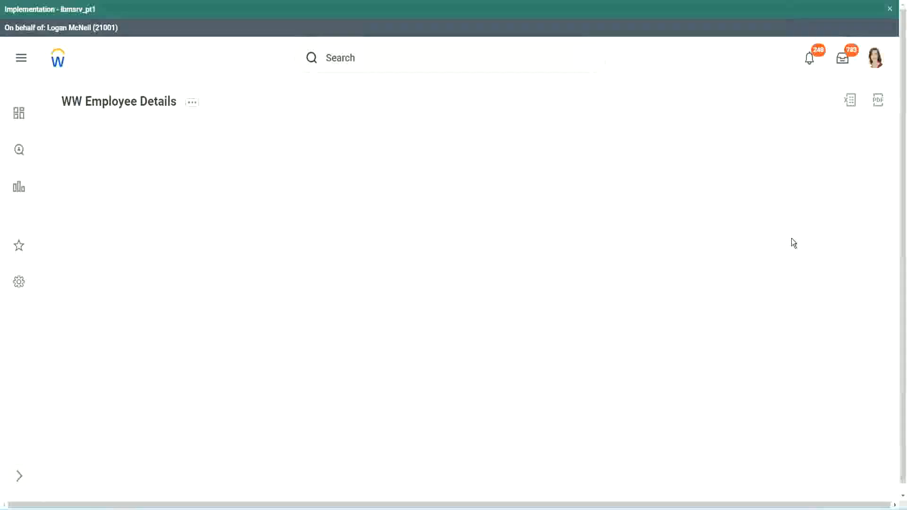
pyautogui.scroll(-10, 753, 297)
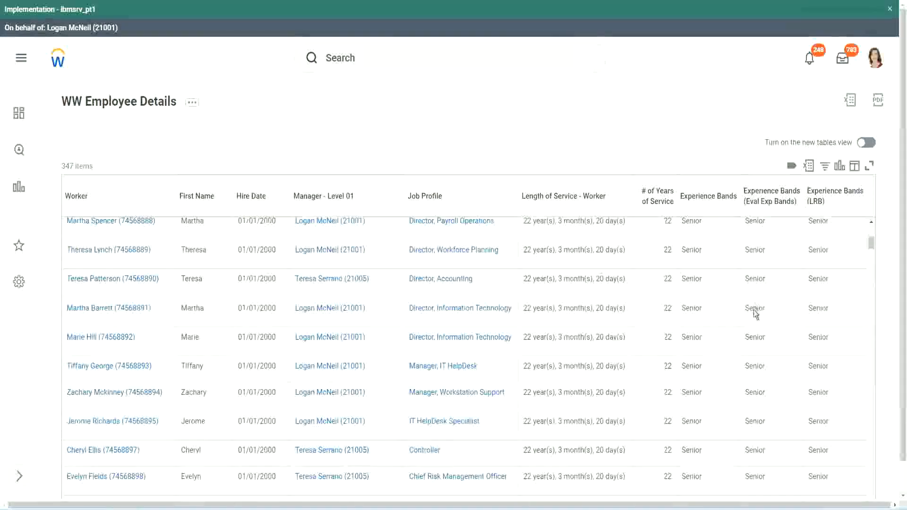
pyautogui.scroll(-3, 753, 324)
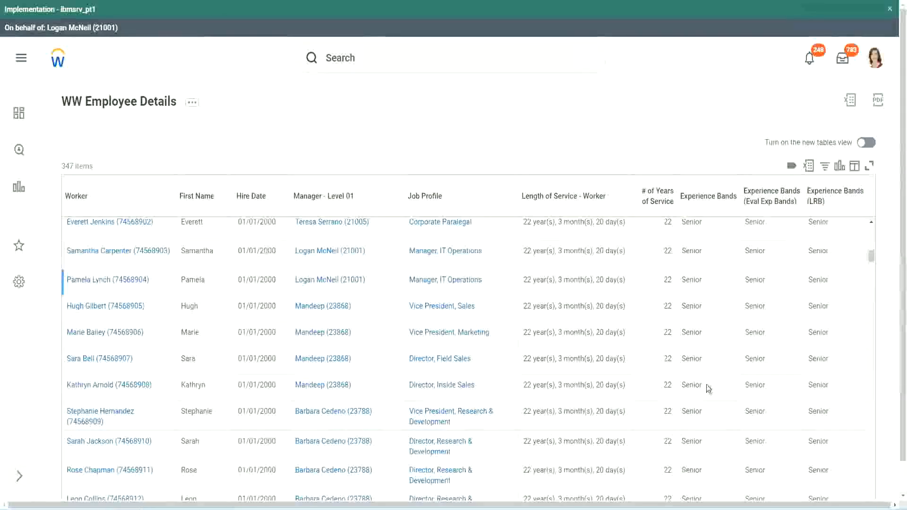
pyautogui.scroll(-3, 707, 420)
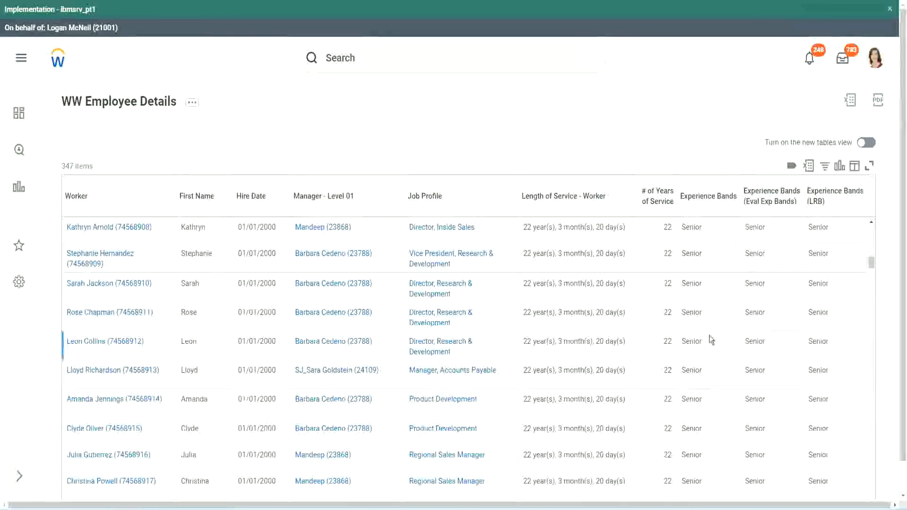
pyautogui.scroll(-1, 709, 336)
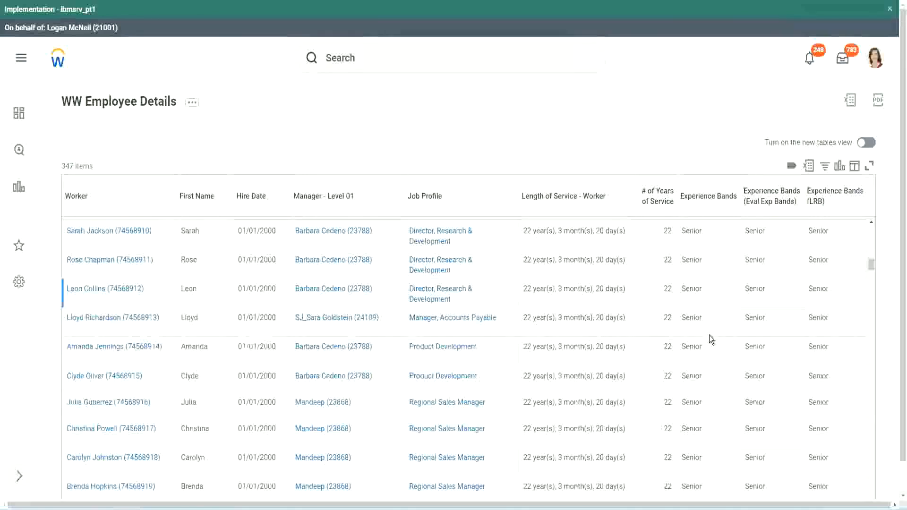